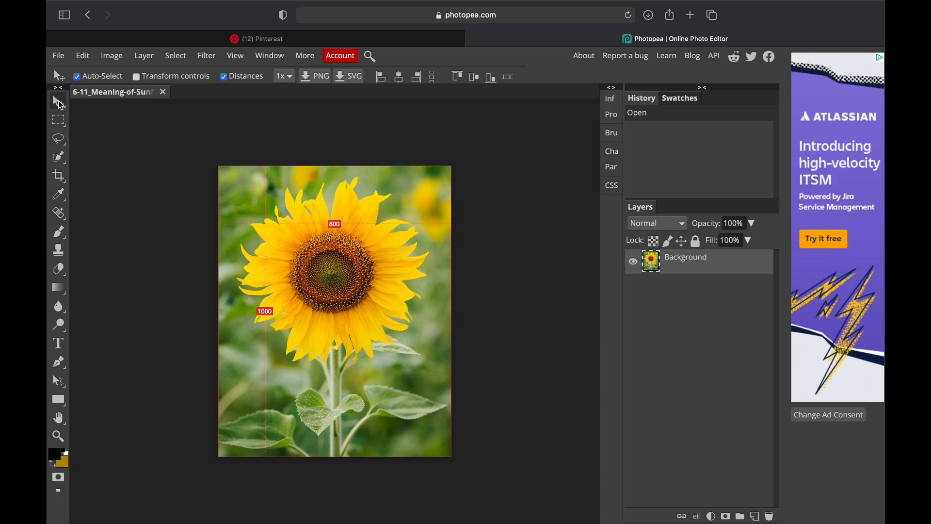
Step: Select the sunflower head with Quick Selection and paste a copy of it onto a new layer
left_click(61, 158)
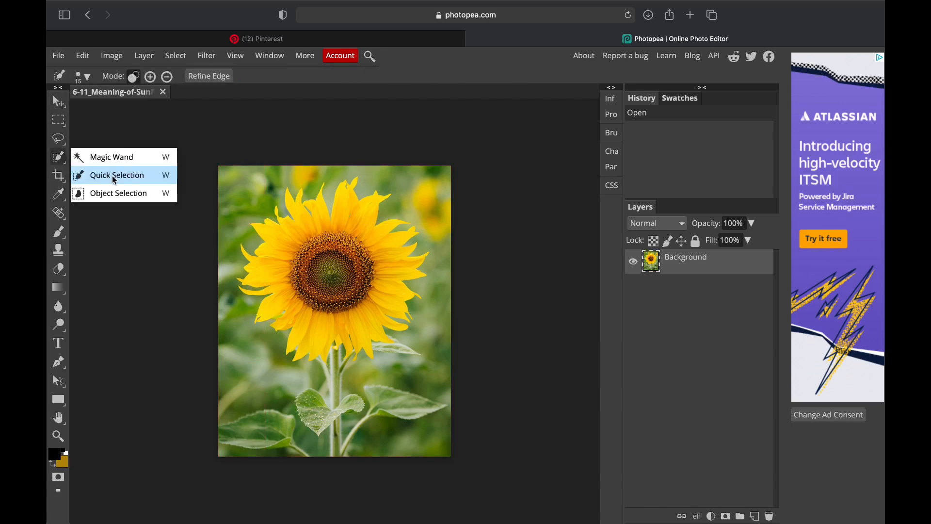
left_click(130, 180)
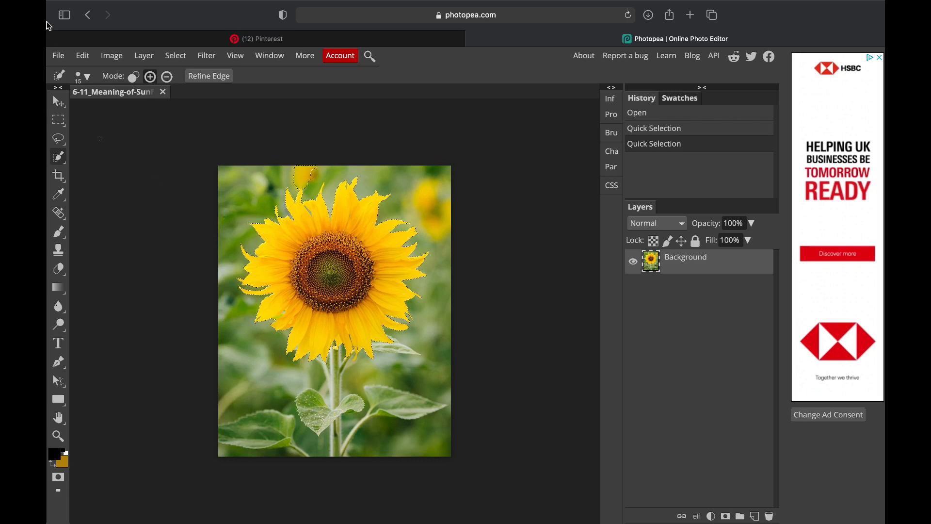
left_click(83, 57)
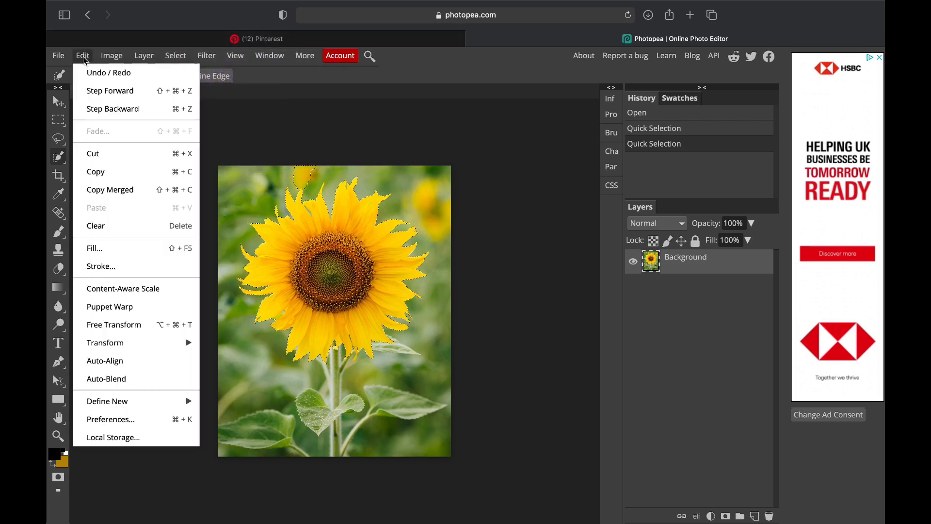
left_click(106, 172)
left_click(83, 55)
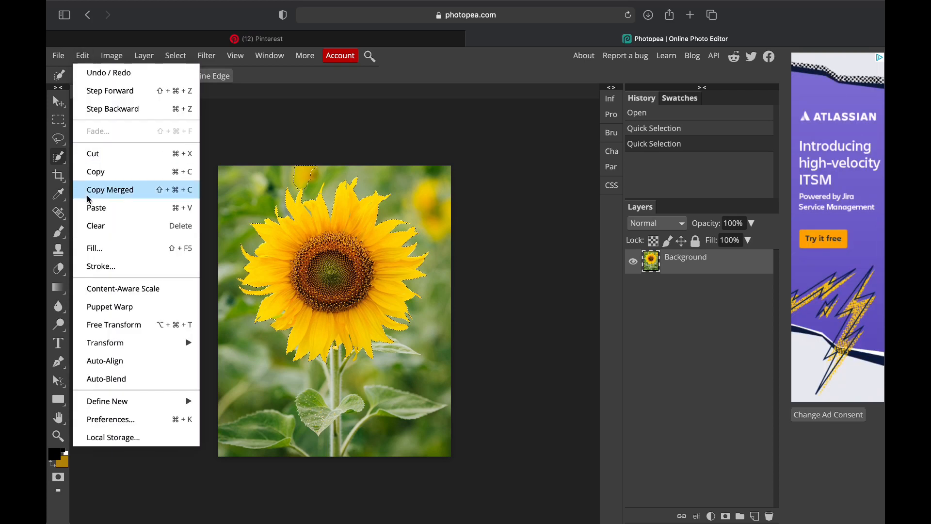
left_click(105, 208)
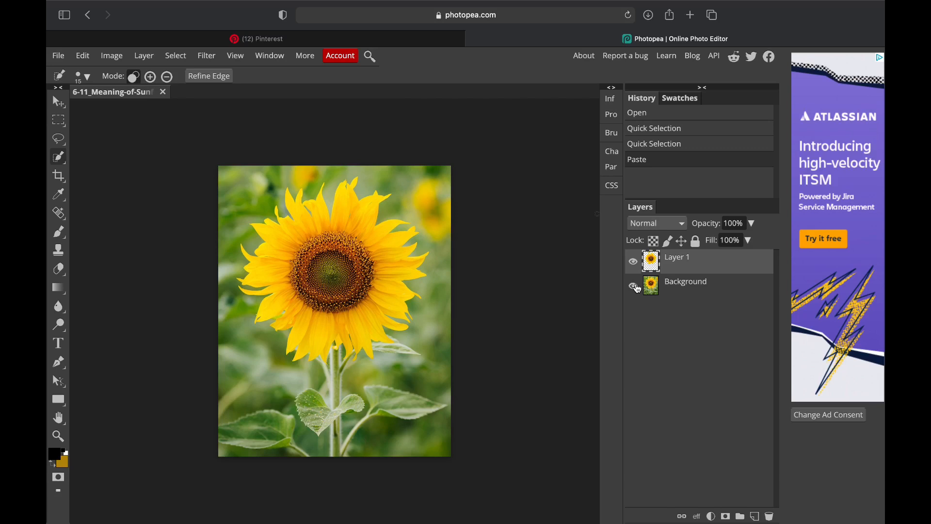
Step: Hide and reshow the Background layer to check the sunflower cutout, and make Background the active layer
left_click(634, 286)
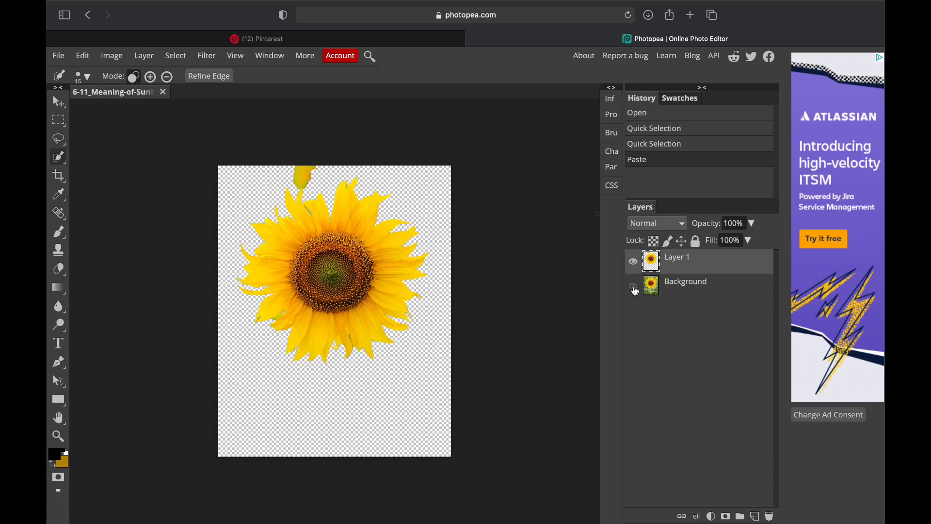
left_click(633, 287)
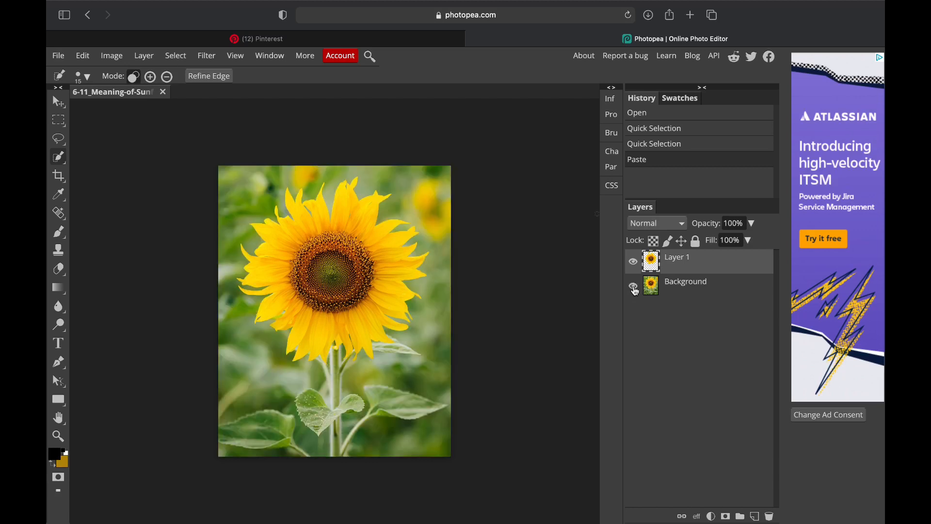
left_click(721, 295)
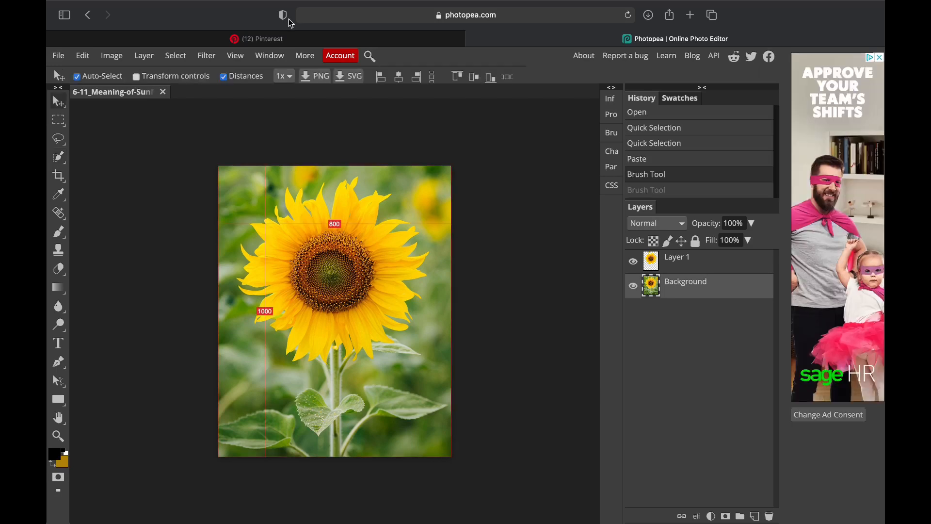
Step: Switch to Pinterest to view the pink tulip reference picture, and return to Photopea
left_click(298, 38)
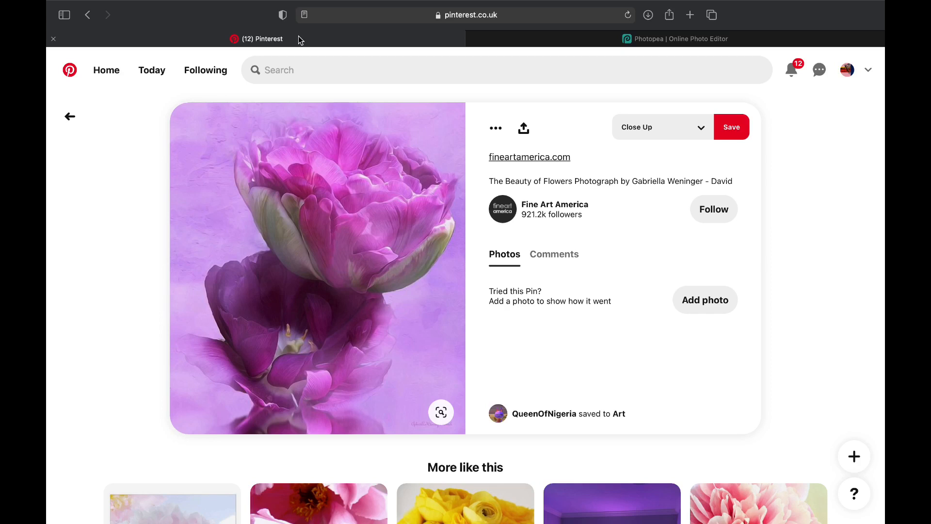
left_click(606, 49)
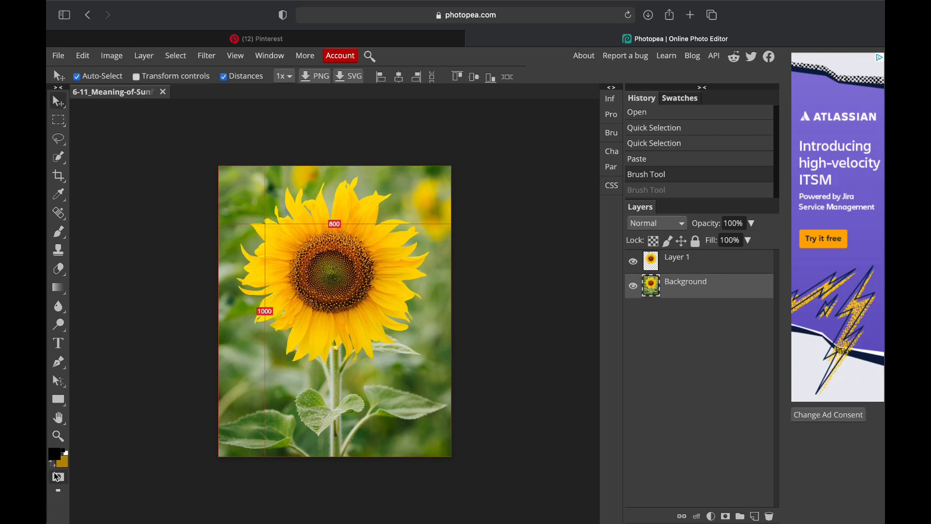
Step: Set the foreground colour to orange e8a800 by sampling it from the sunflower's petals
left_click(56, 456)
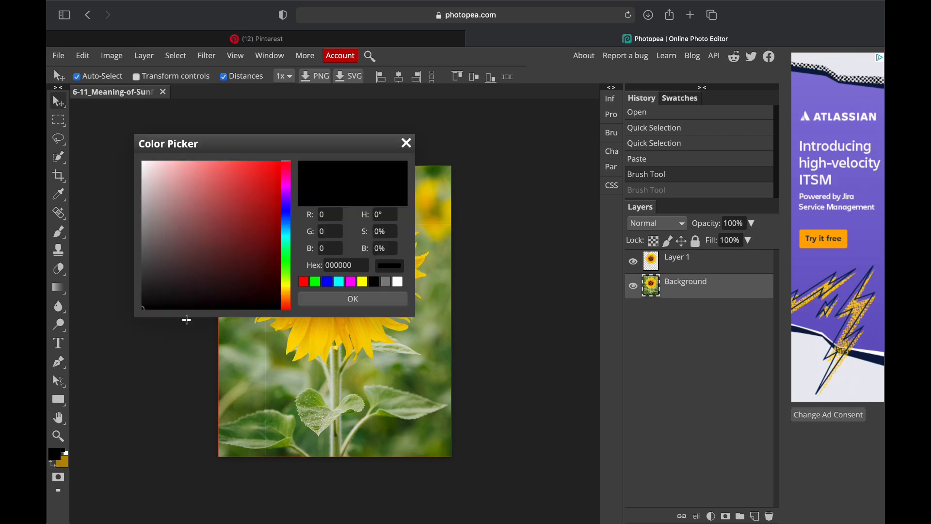
left_click(286, 294)
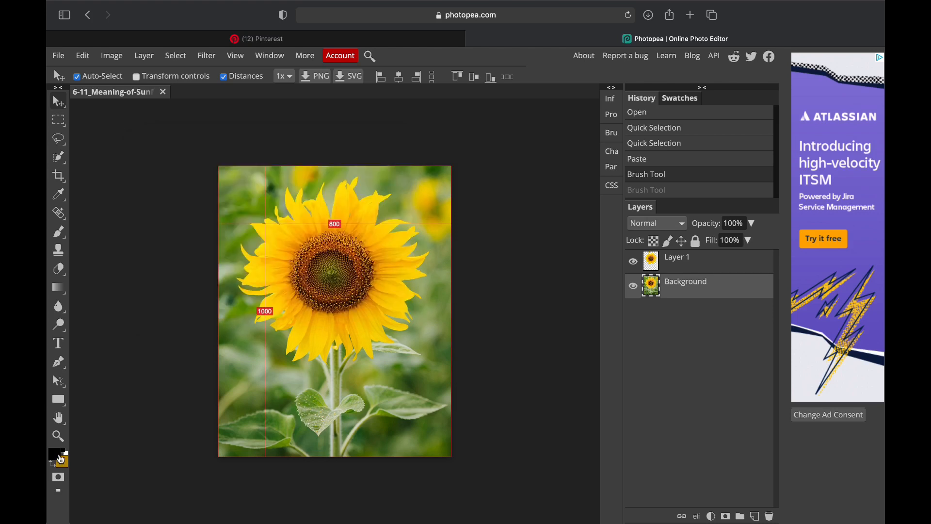
left_click(56, 454)
left_click(374, 274)
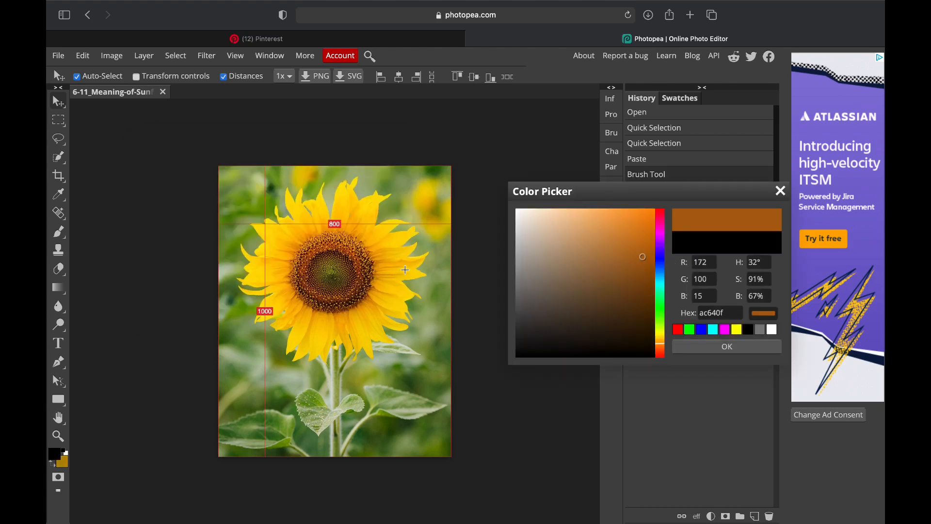
left_click(407, 255)
left_click(378, 296)
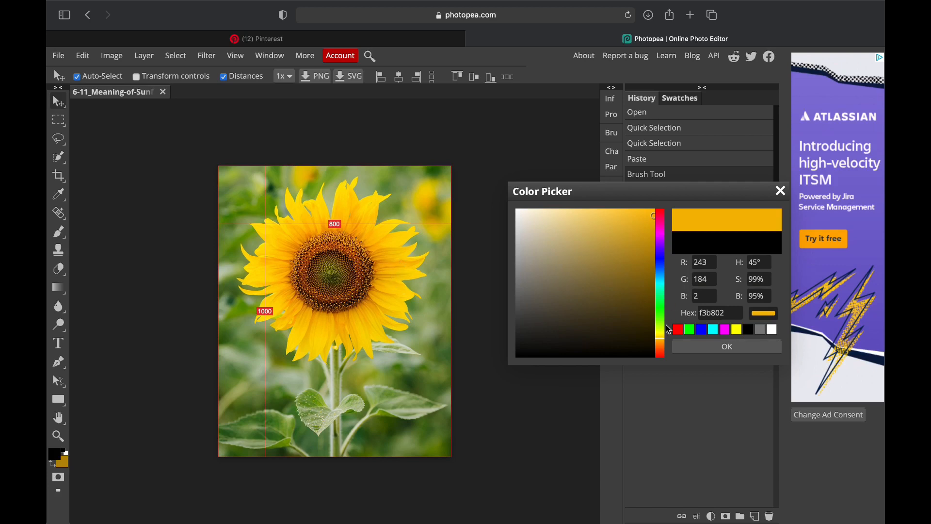
mouse_move(666, 324)
left_mouse_down()
mouse_move(666, 297)
mouse_move(667, 329)
left_mouse_up()
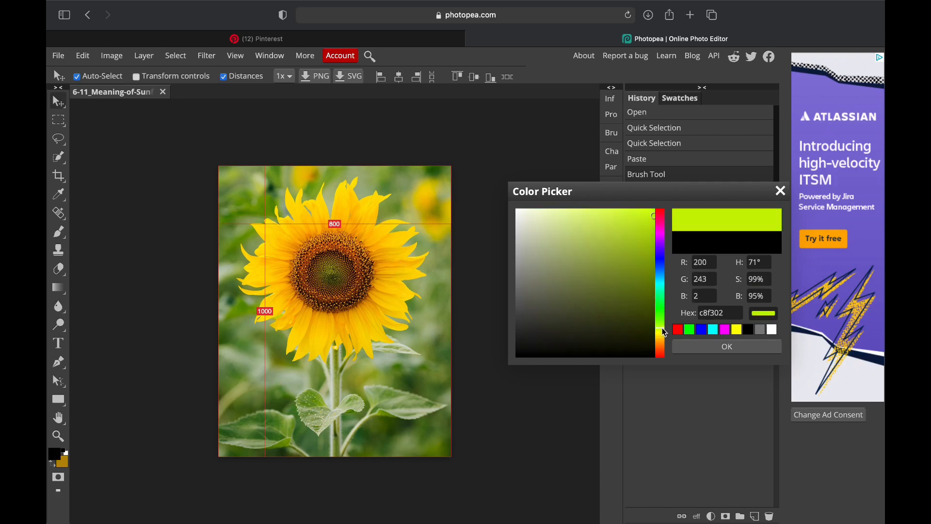
left_click(353, 321)
left_click(315, 332)
left_click(286, 300)
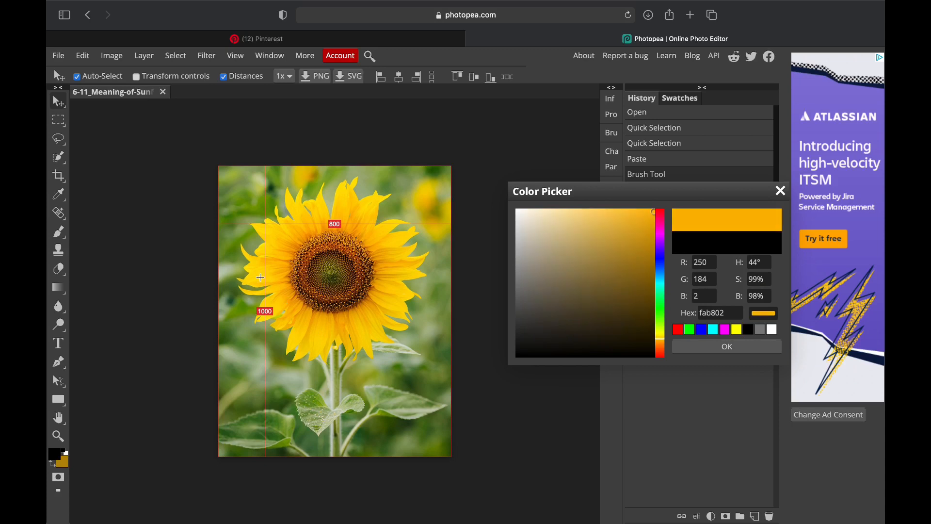
left_click(257, 268)
left_click(289, 237)
left_click(261, 230)
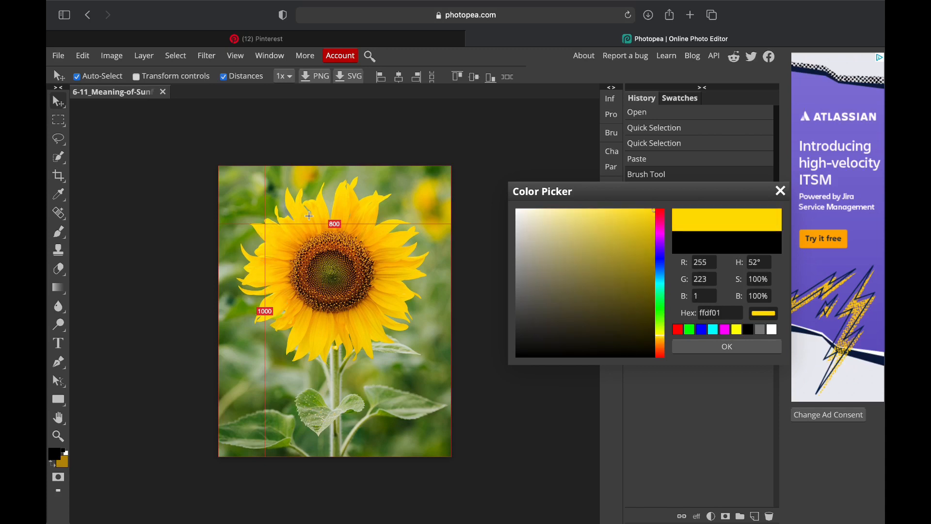
left_click(317, 208)
left_click(283, 300)
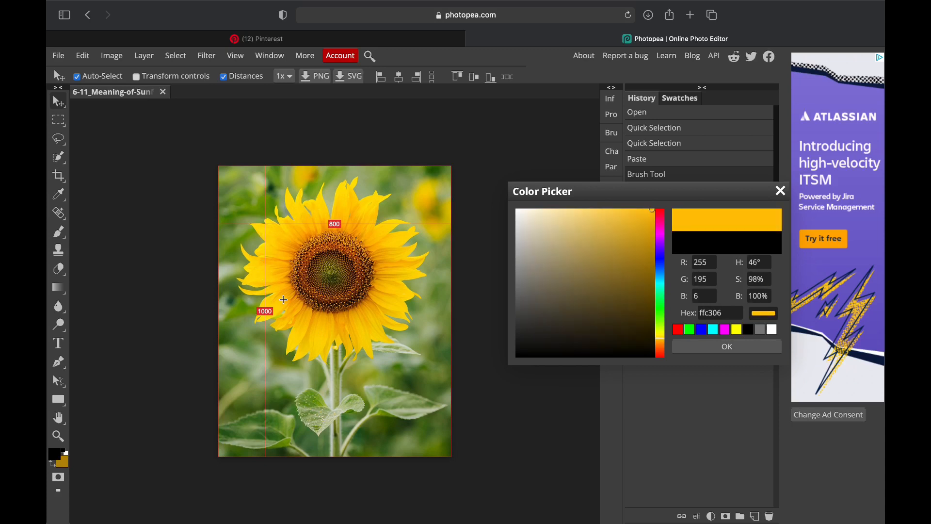
left_click(299, 330)
left_click(318, 331)
left_click(318, 346)
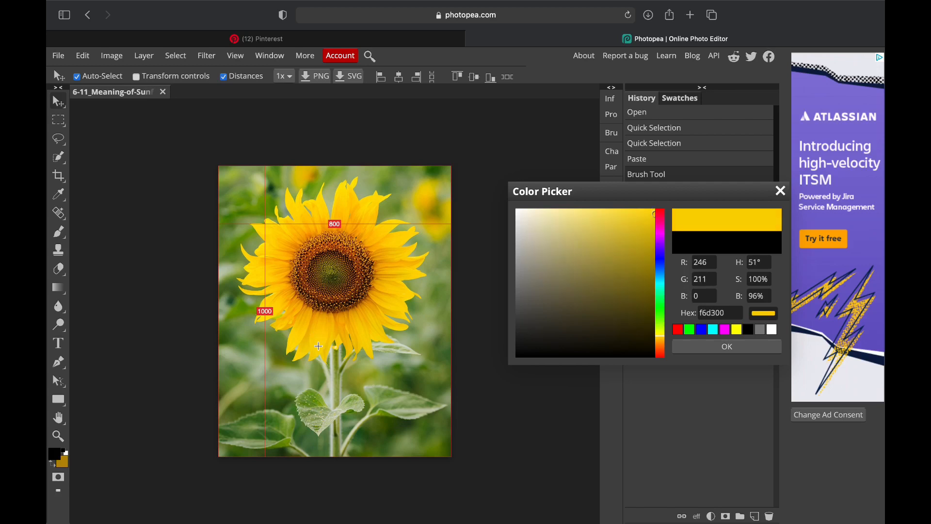
left_click_drag(365, 327, 364, 310)
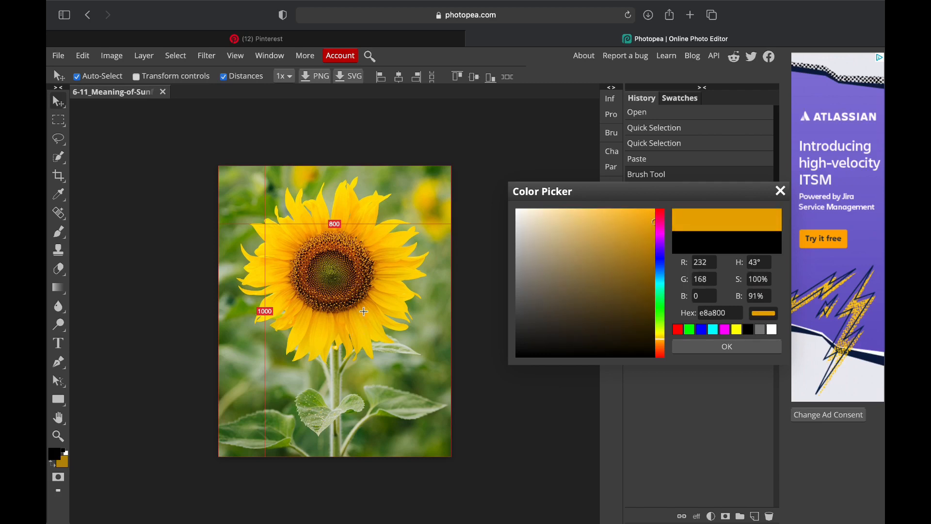
left_click(729, 347)
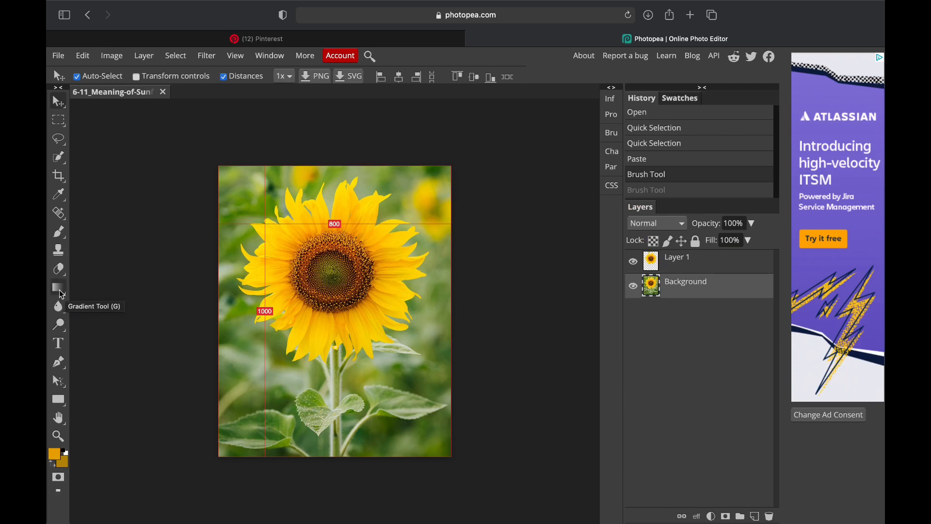
Step: Fill the whole Background layer with the orange foreground colour using the Paint Bucket at a tolerance of 255
right_click(62, 293)
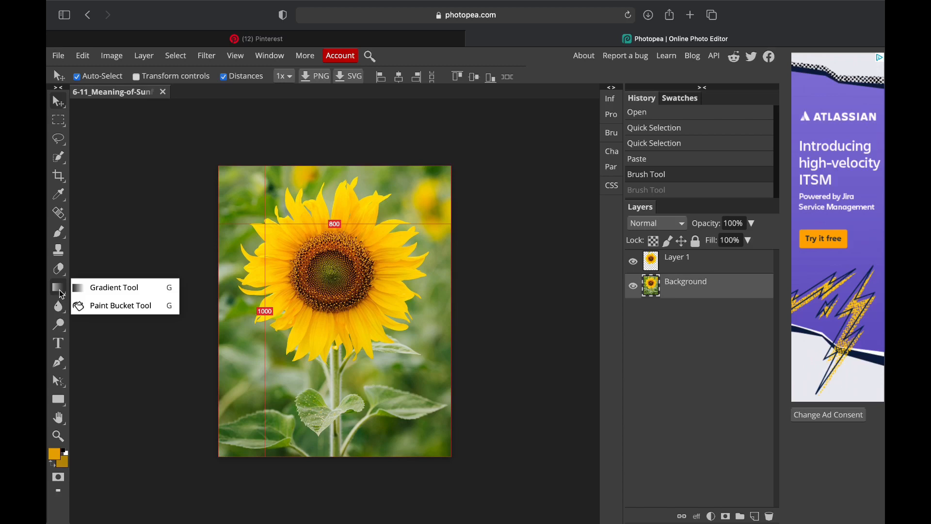
left_click(91, 307)
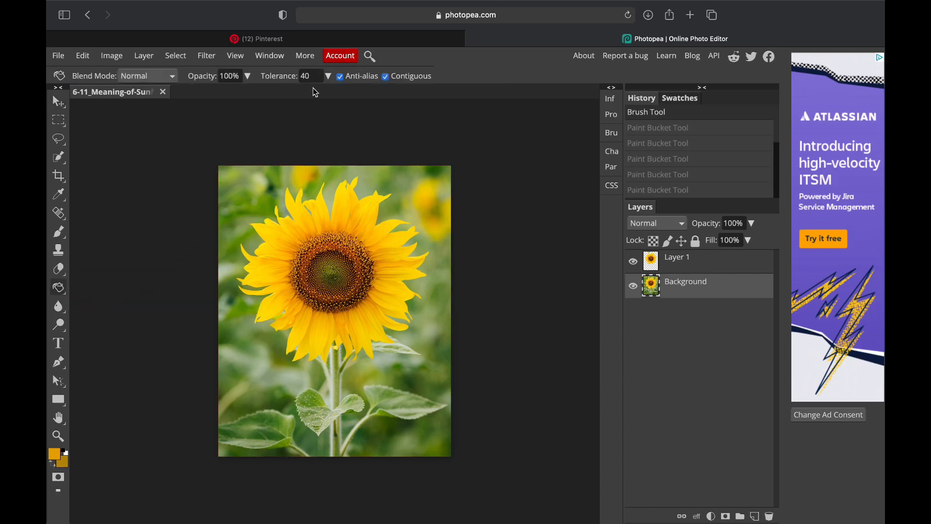
left_click(326, 76)
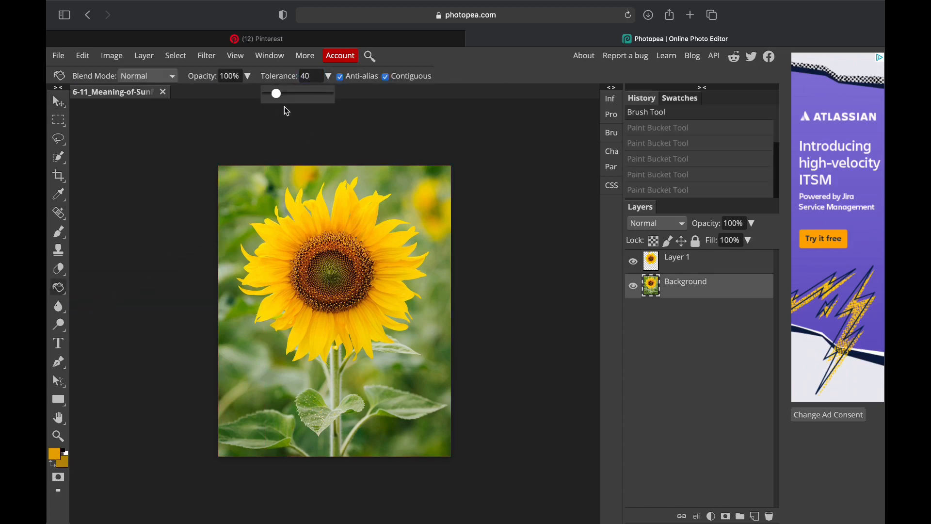
left_click_drag(280, 99, 340, 97)
left_click(114, 237)
left_click(260, 191)
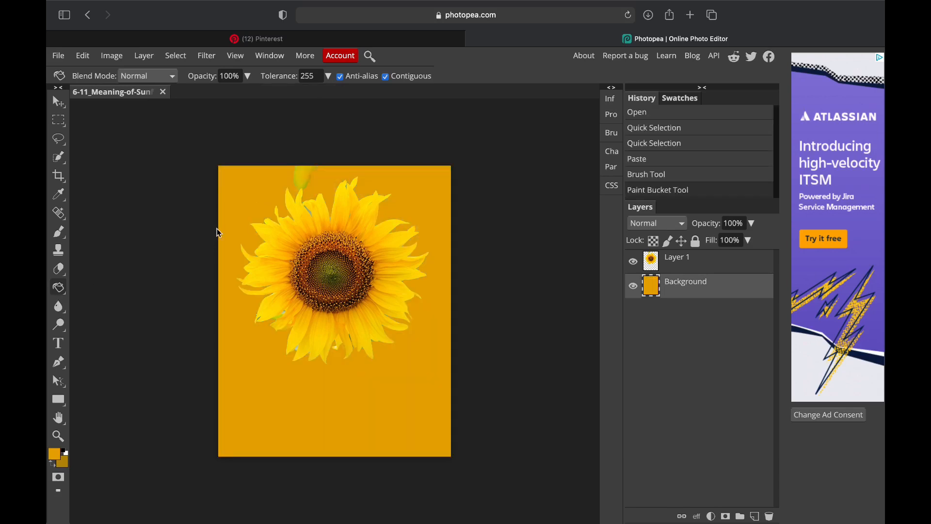
Step: Study the arrangement of the two flowers in the Pinterest reference picture, and return to Photopea
left_click(260, 39)
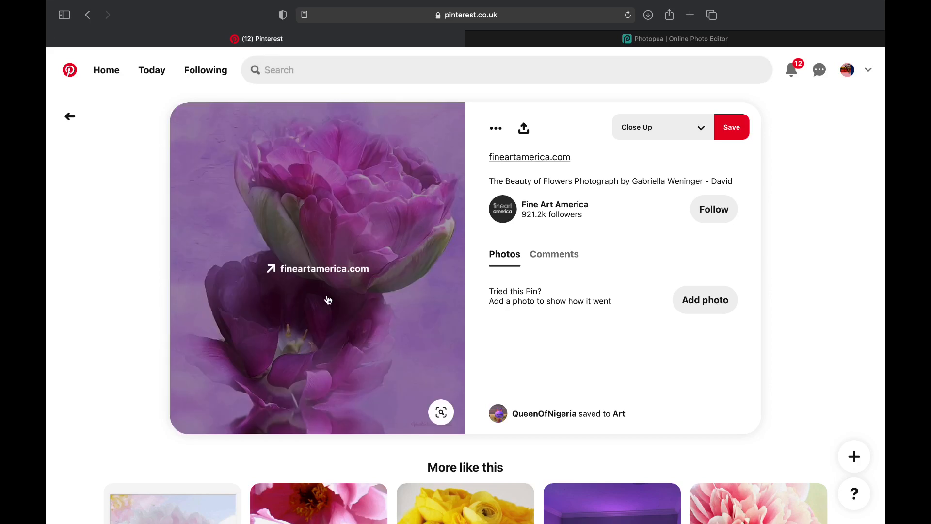
left_click(714, 39)
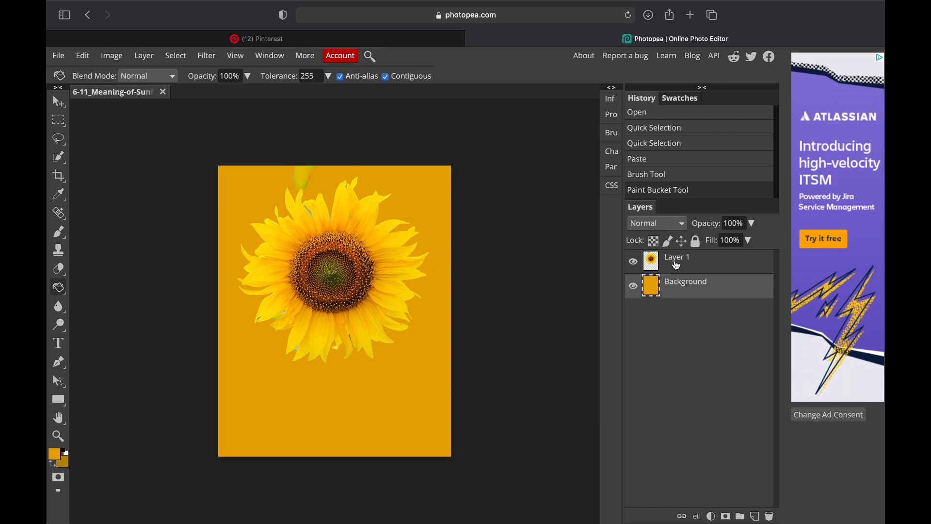
Step: Duplicate the sunflower cutout layer, Layer 1
left_click(680, 265)
scroll(709, 333, "down", 1)
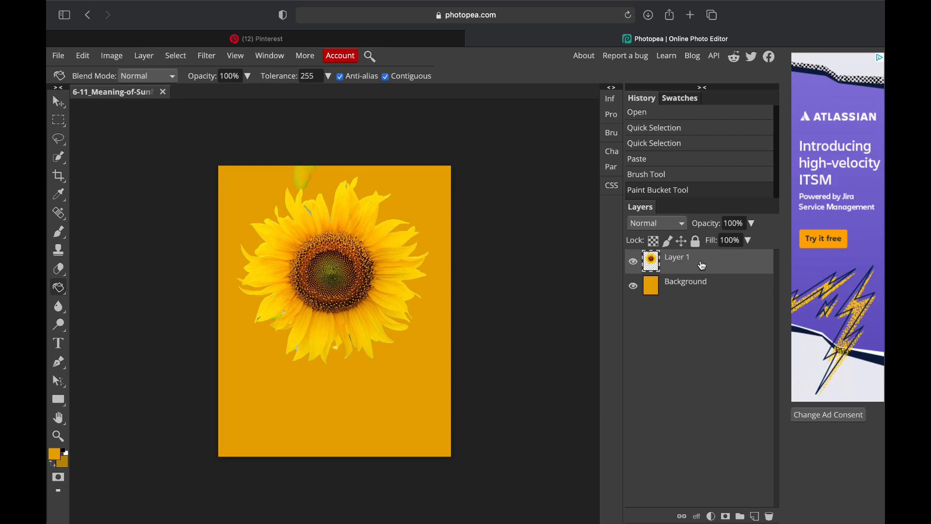
right_click(702, 265)
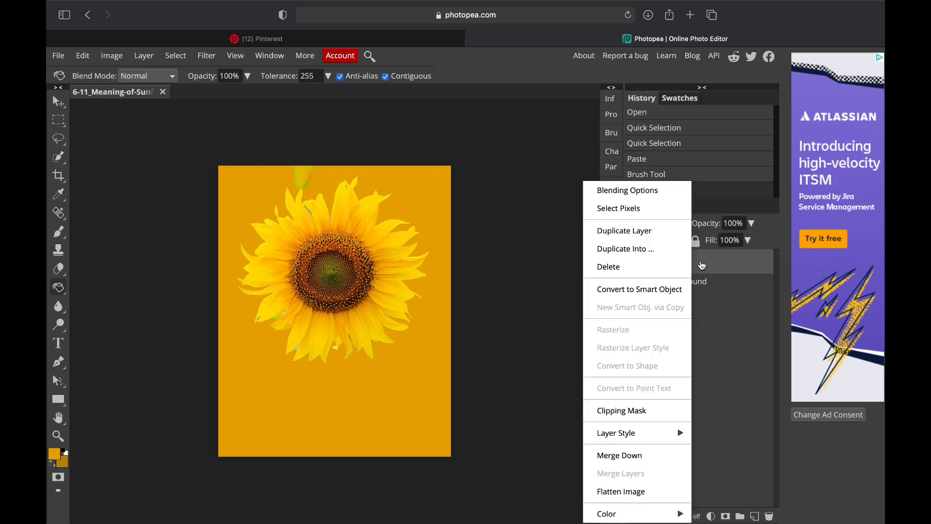
left_click(625, 231)
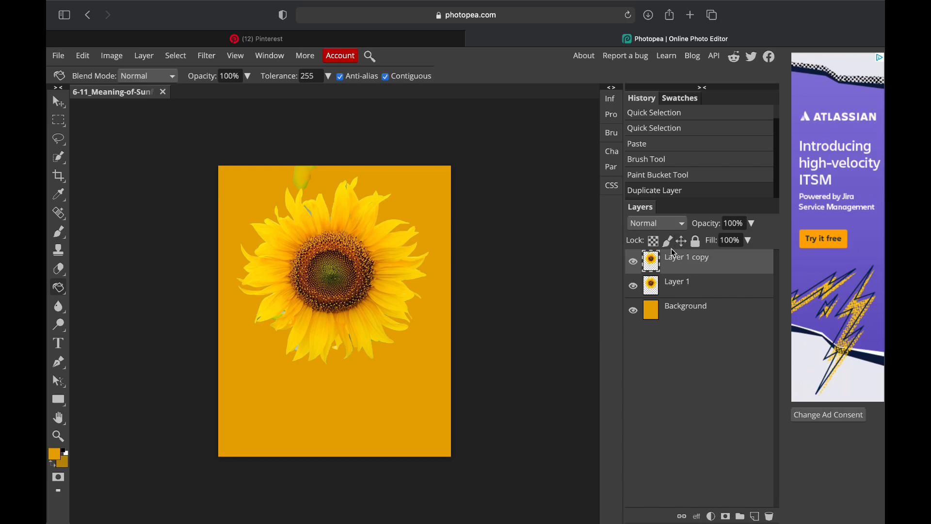
Step: Move the duplicated sunflower down to about 12 px above the canvas's lower edge and place Layer 1 above it in the layer order
left_click(58, 102)
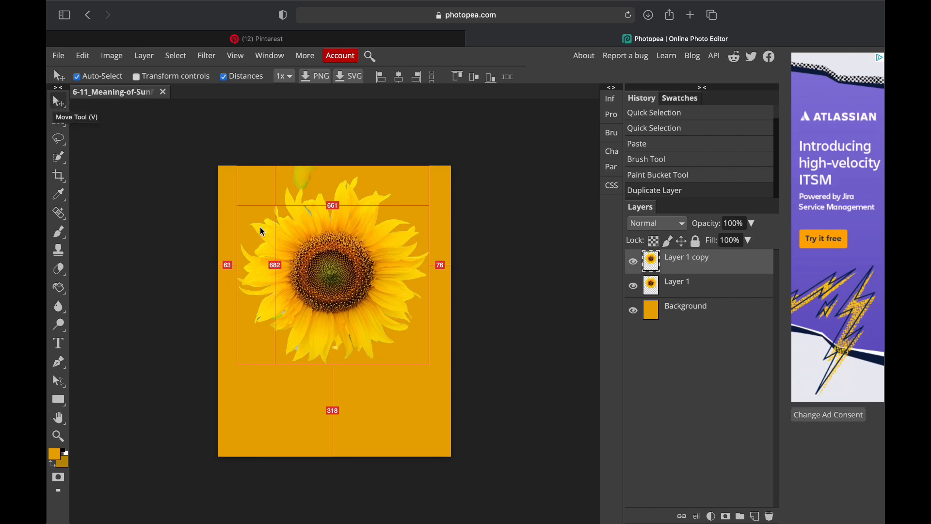
left_click_drag(332, 257, 332, 338)
left_click_drag(697, 291, 694, 258)
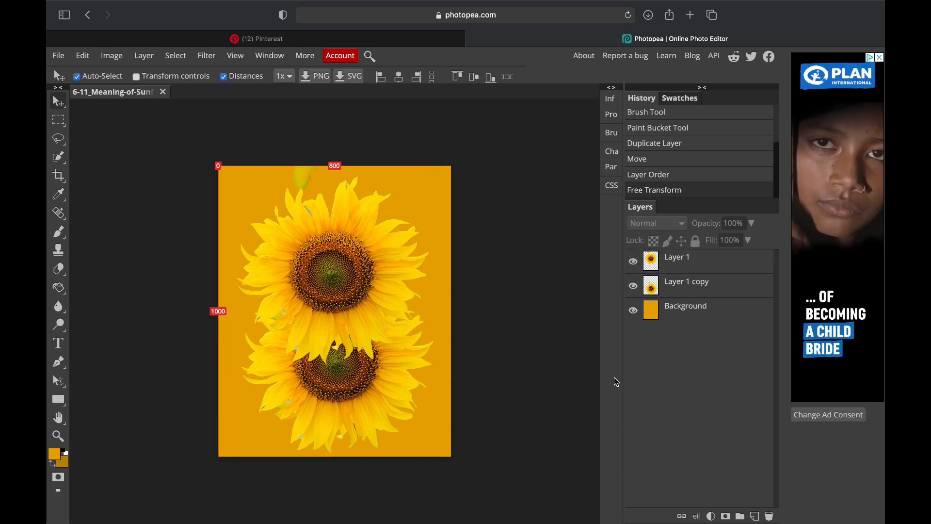
Step: Distort Layer 1 copy into a smaller, tilted flower about 22 px from the canvas's right edge and 45 px above its lower edge
left_click(694, 284)
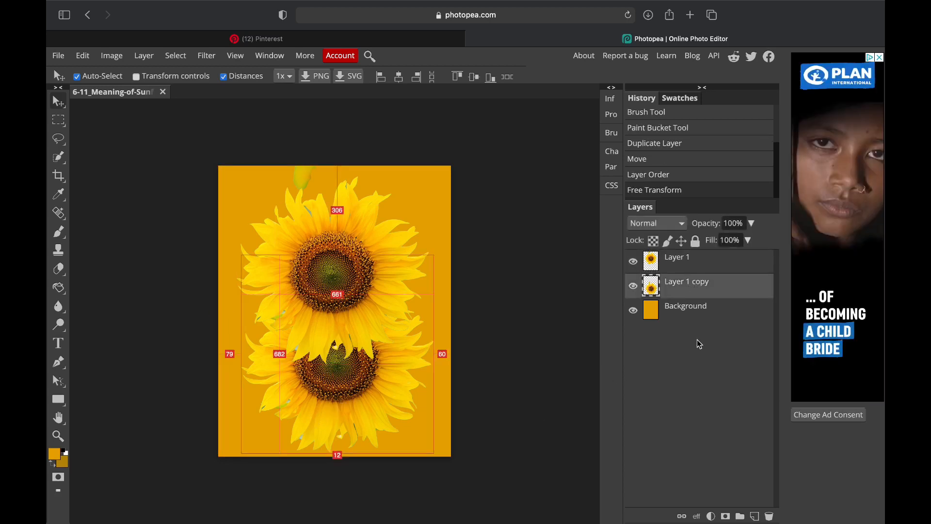
left_click(82, 56)
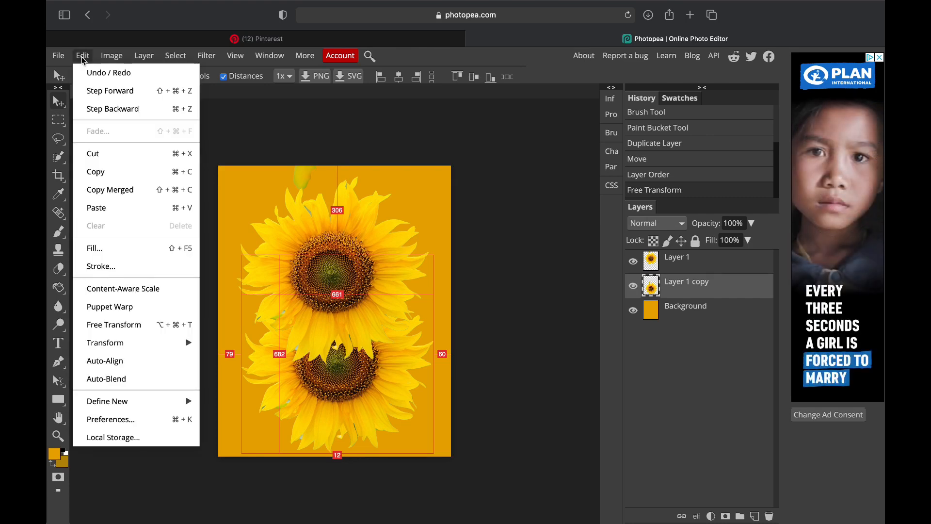
mouse_move(135, 345)
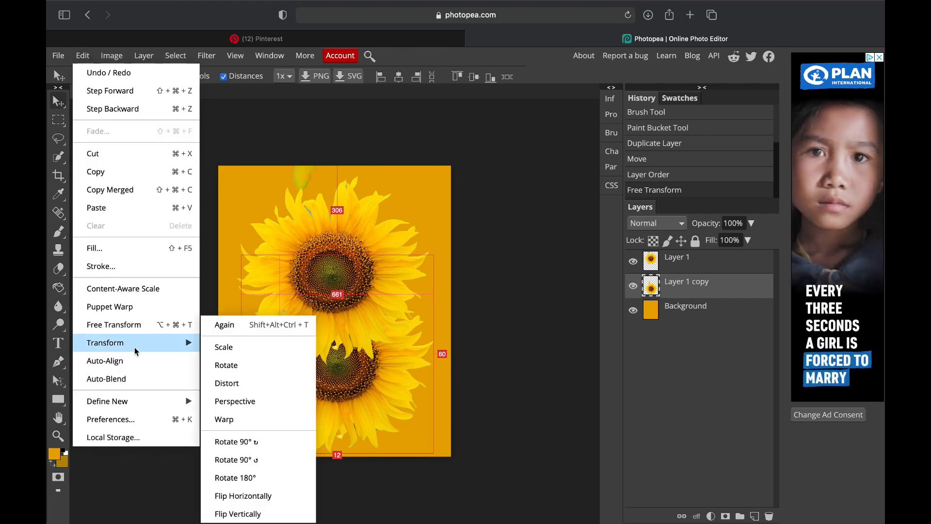
left_click(235, 383)
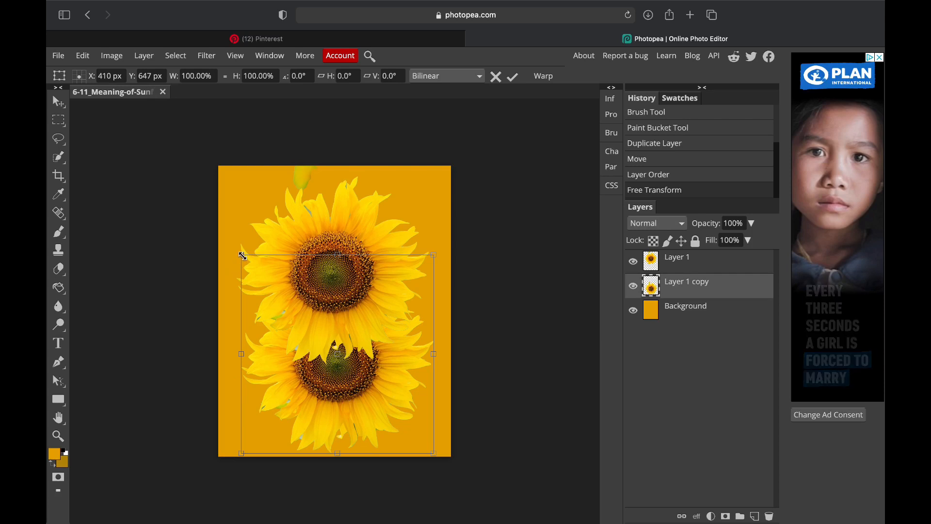
left_click_drag(242, 255, 274, 315)
left_click_drag(433, 255, 415, 295)
left_click_drag(413, 298, 434, 280)
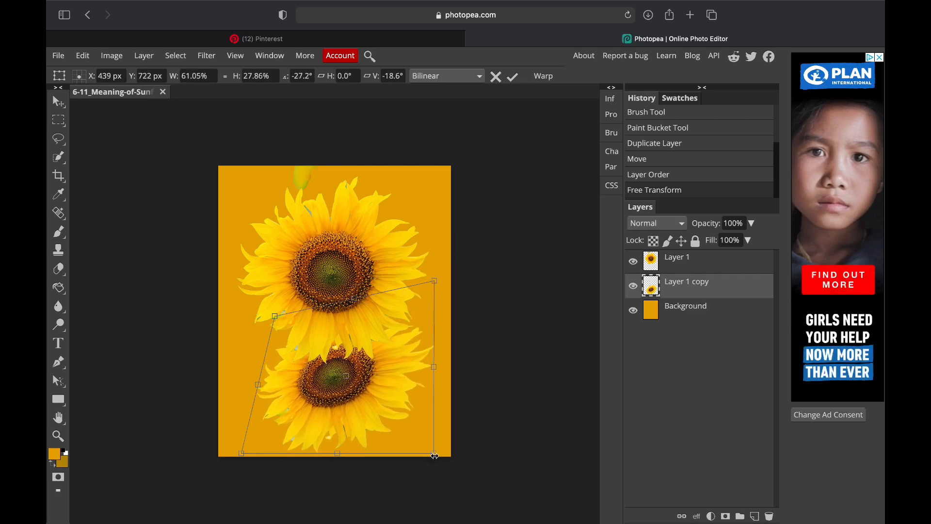
left_click_drag(435, 455, 418, 445)
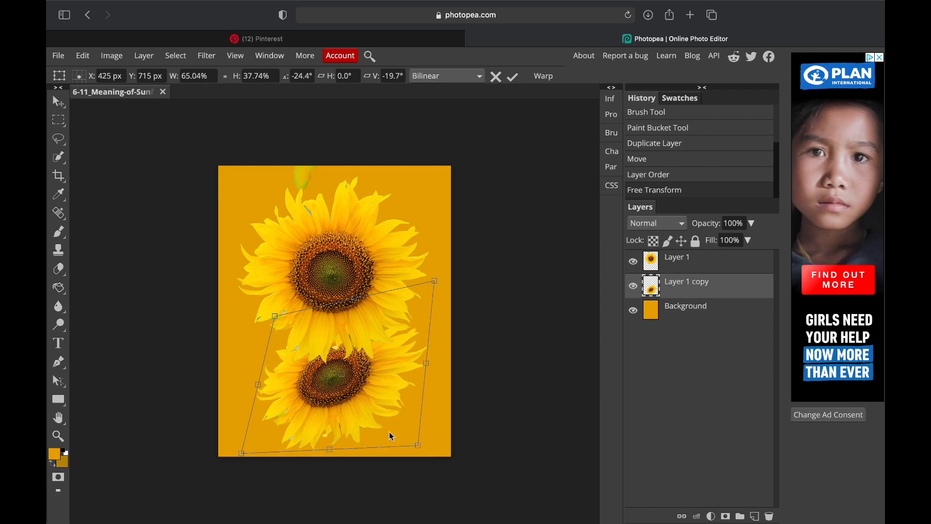
left_click_drag(368, 403, 384, 403)
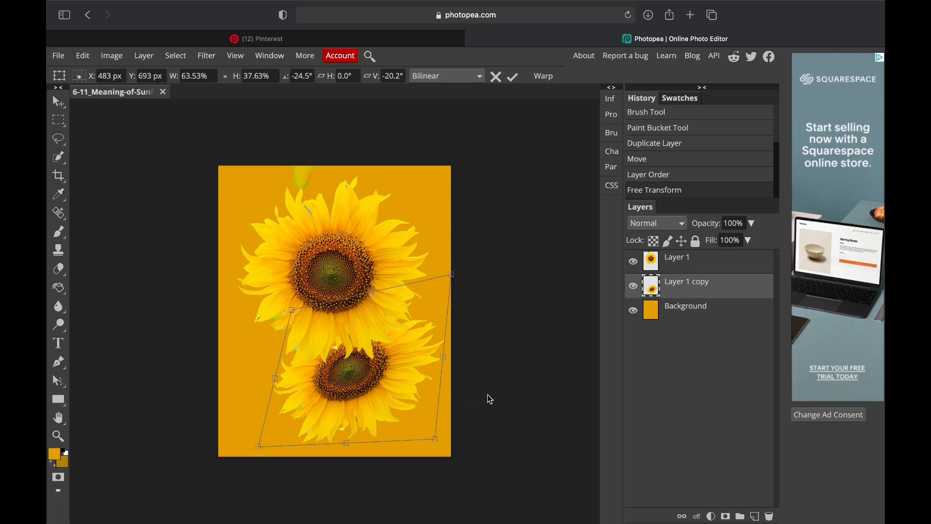
key("Return")
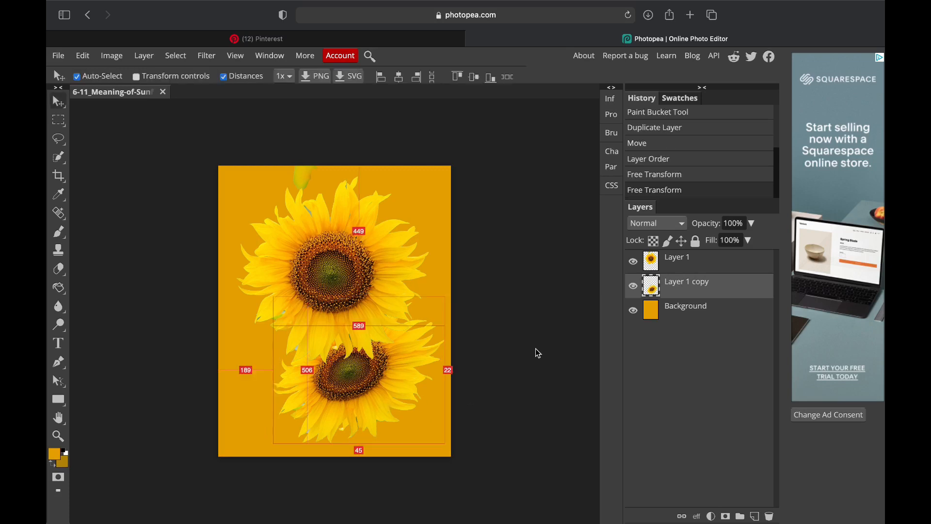
Step: Merge Layer 1 down into Layer 1 copy so both sunflowers share one layer
left_click_drag(535, 348, 545, 342)
scroll(508, 361, "right", 2)
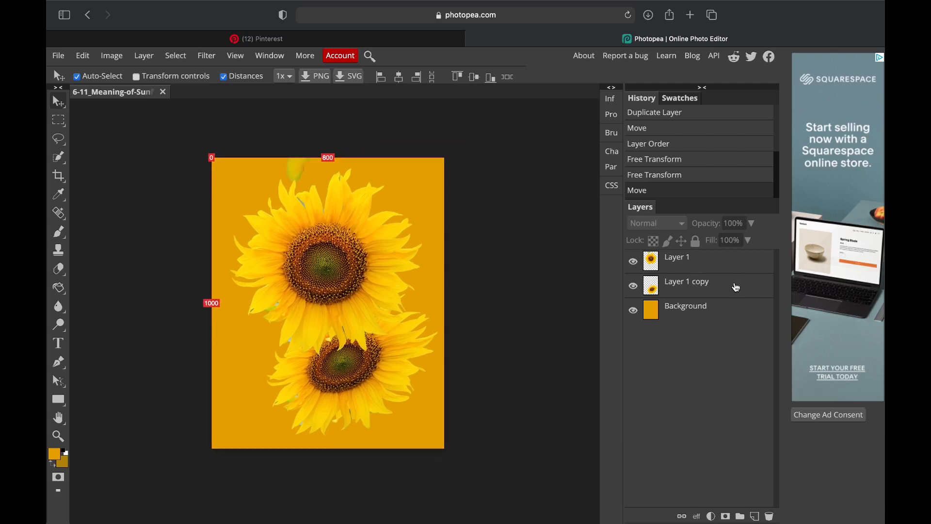
left_click(727, 265)
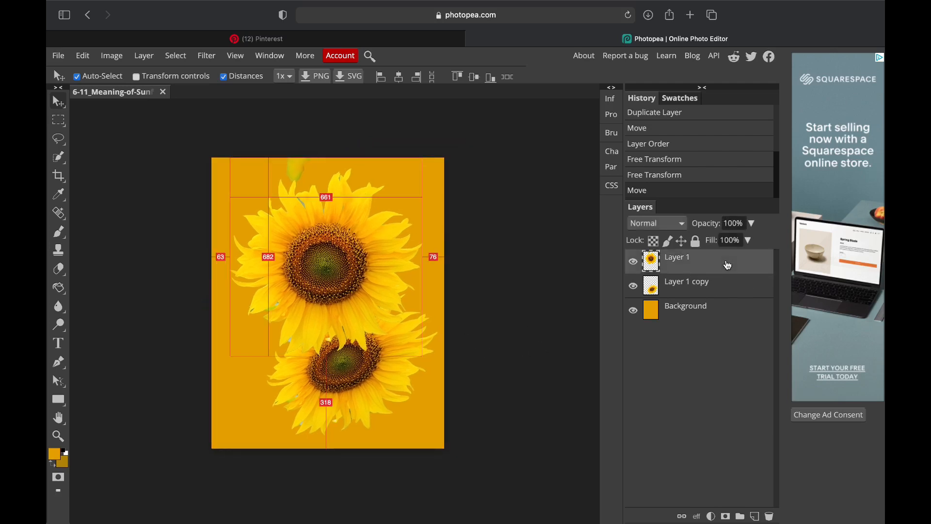
right_click(727, 264)
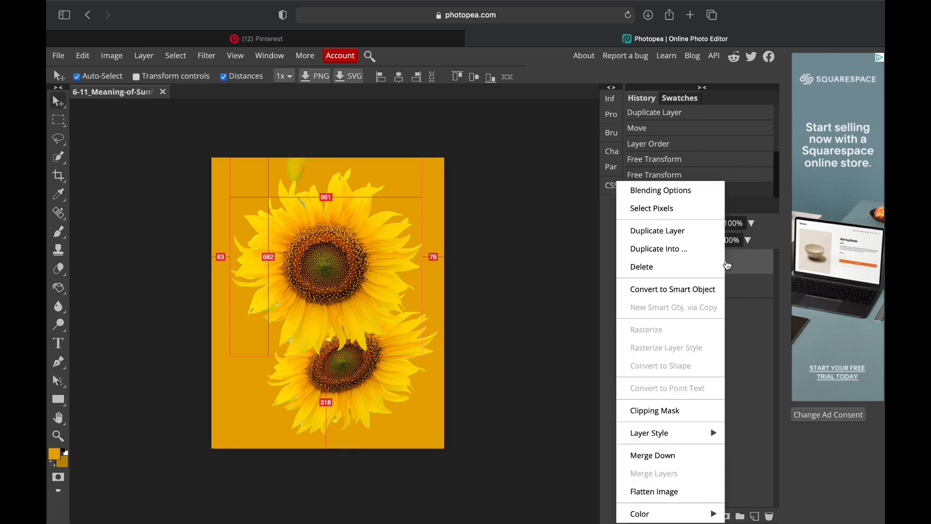
left_click(673, 457)
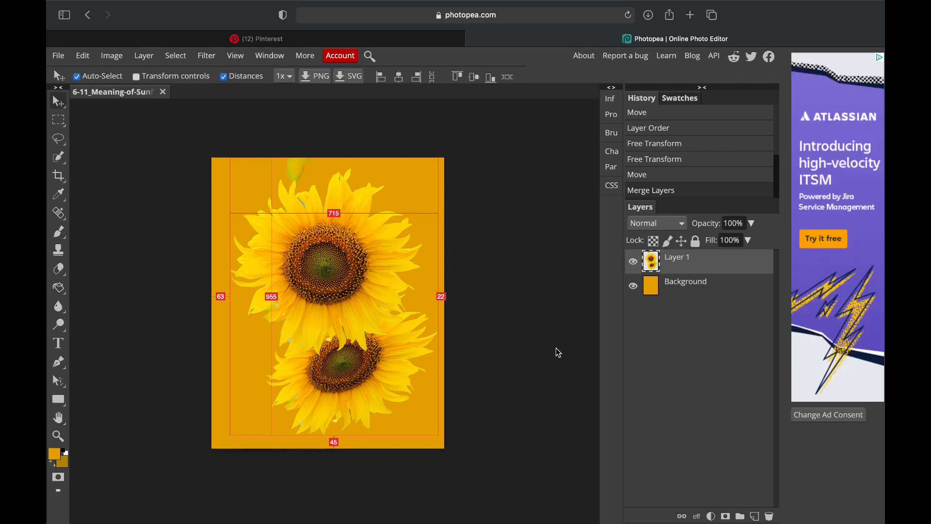
Step: Make the Background layer active, study the backdrop of the Pinterest reference picture, and return to Photopea
left_click(638, 289)
left_click(640, 290)
left_click(675, 289)
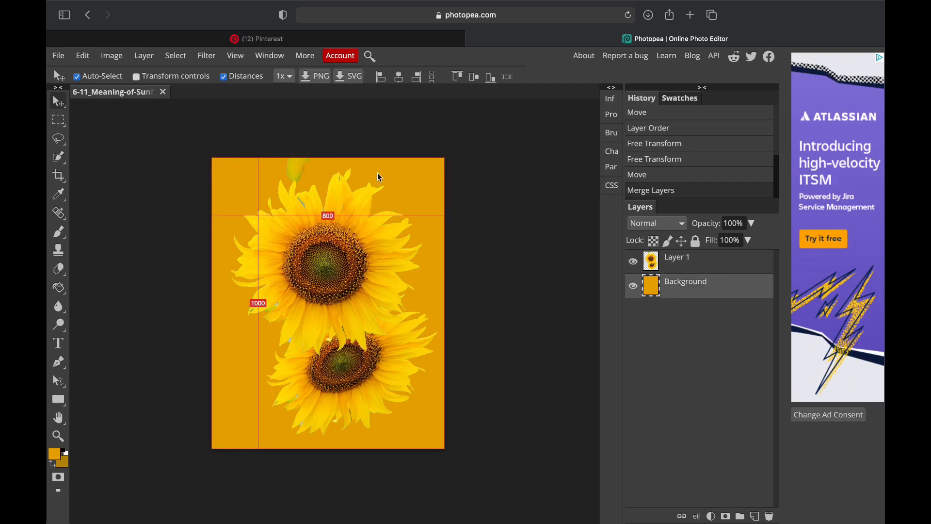
left_click(287, 41)
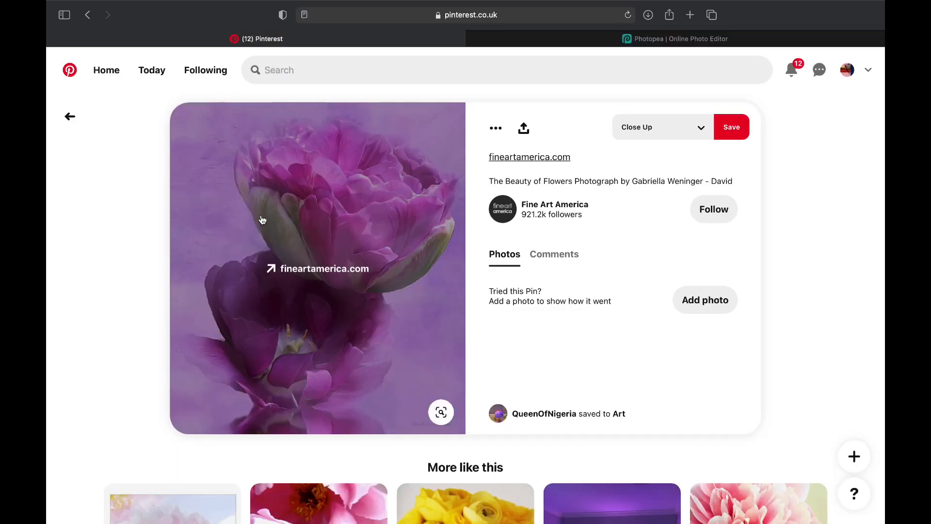
left_click(661, 38)
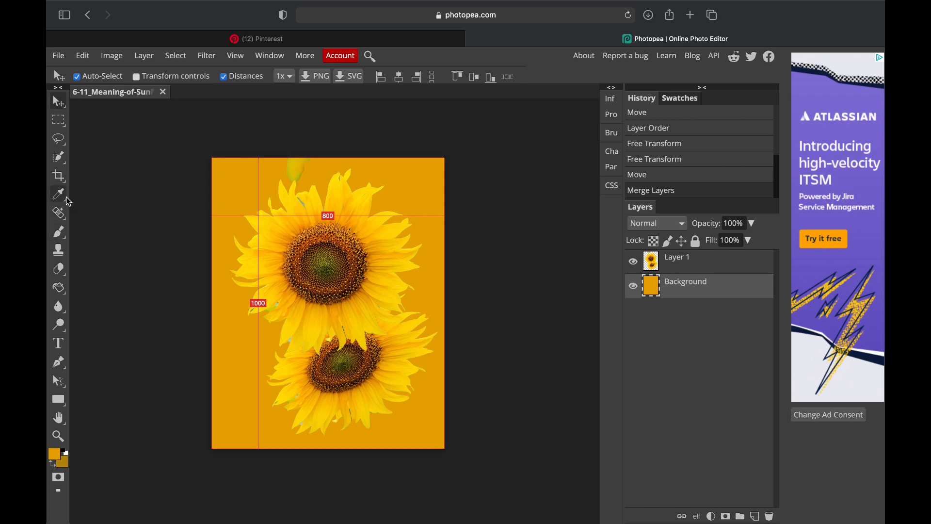
Step: Set up the Brush tool with a textured 7 px preset enlarged to 141 px
left_click(63, 235)
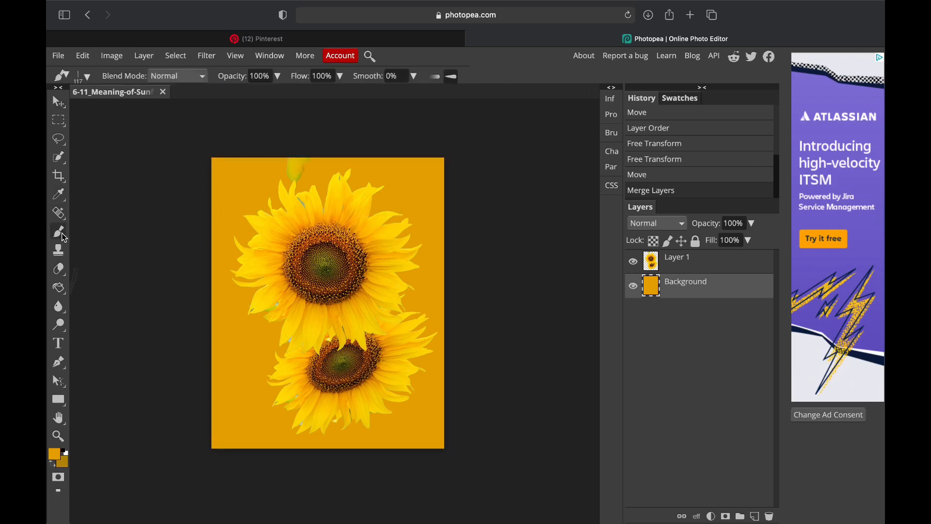
left_click(87, 76)
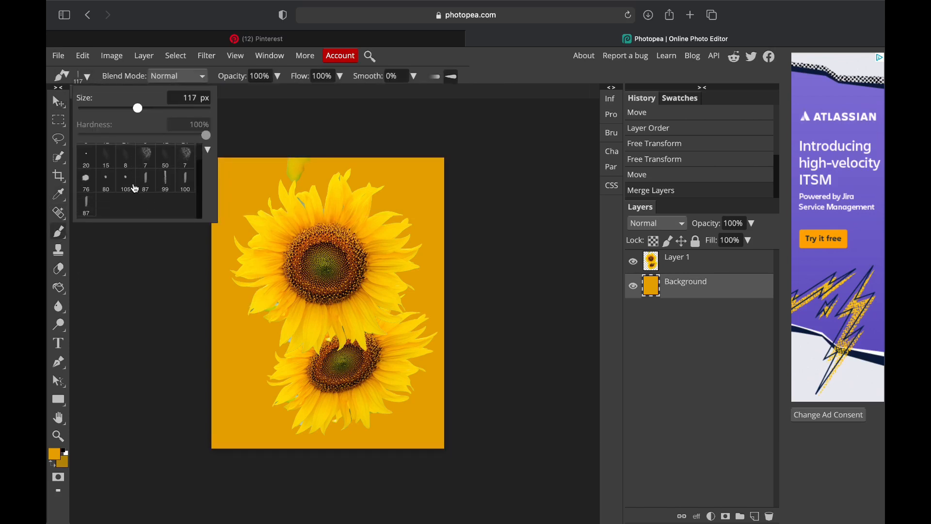
scroll(138, 187, "up", 1)
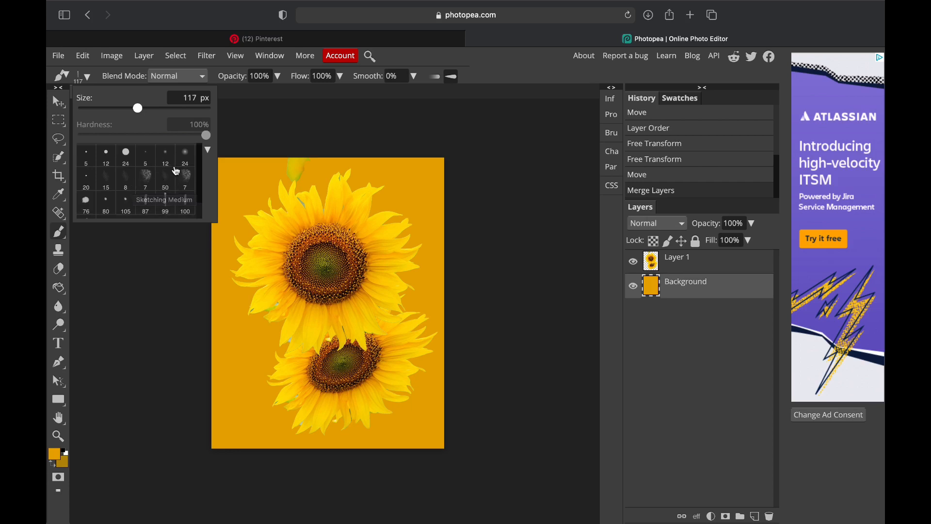
left_click(188, 177)
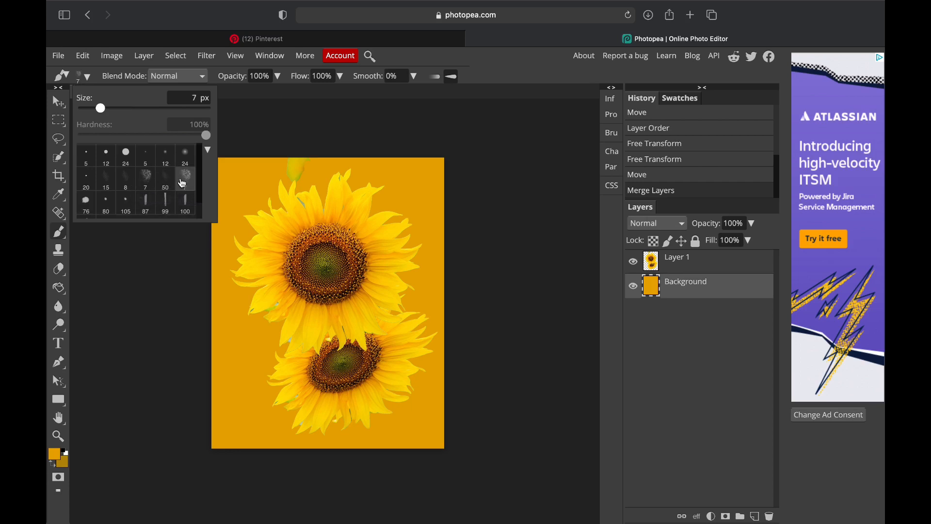
left_click_drag(103, 114, 127, 113)
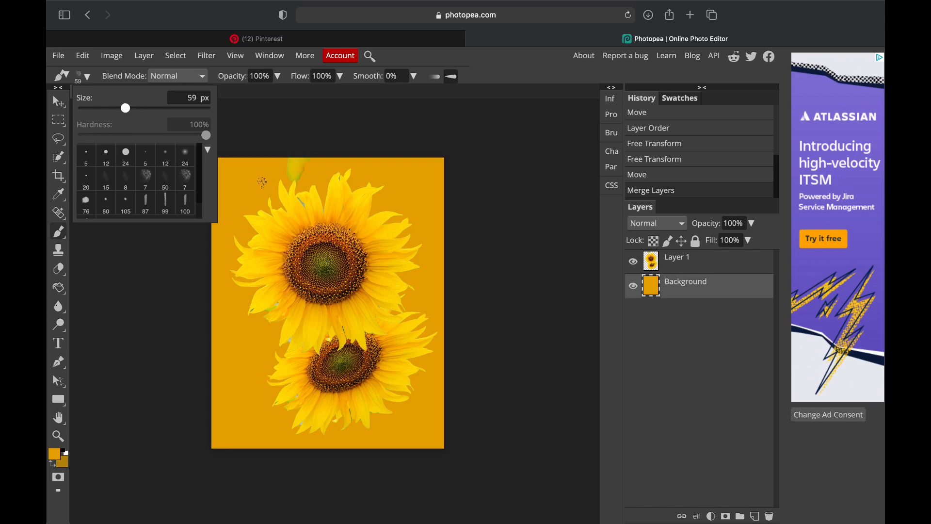
left_click_drag(125, 107, 142, 108)
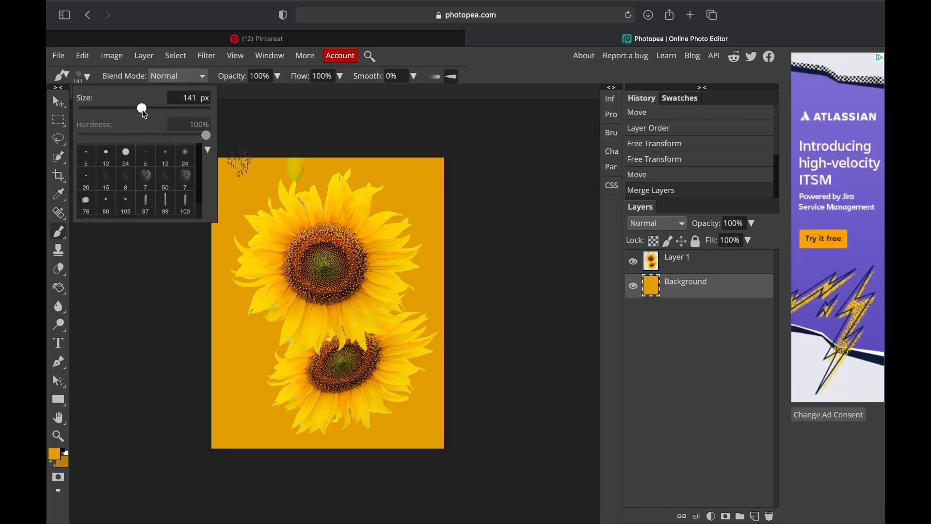
Step: Paint broad horizontal strokes in light orange e4b63c on the Background layer around both sunflowers
left_click(56, 455)
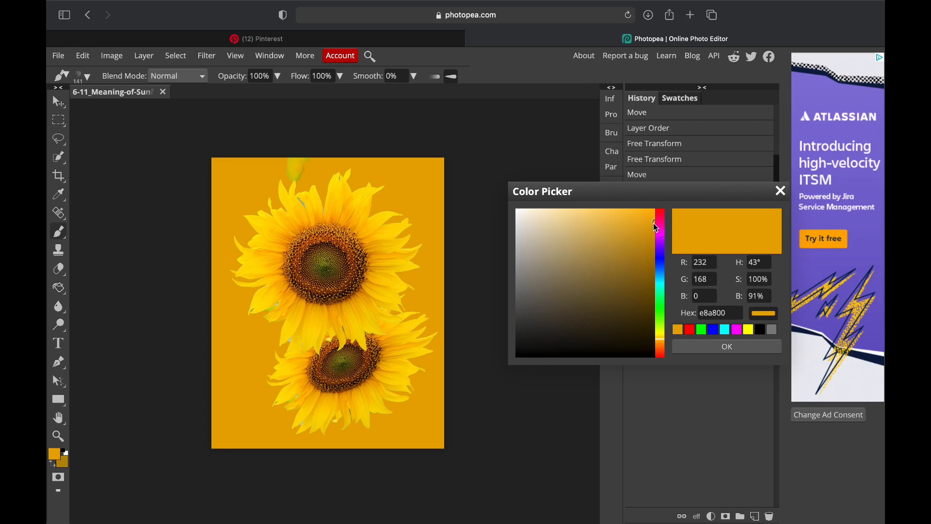
left_click_drag(655, 226, 621, 228)
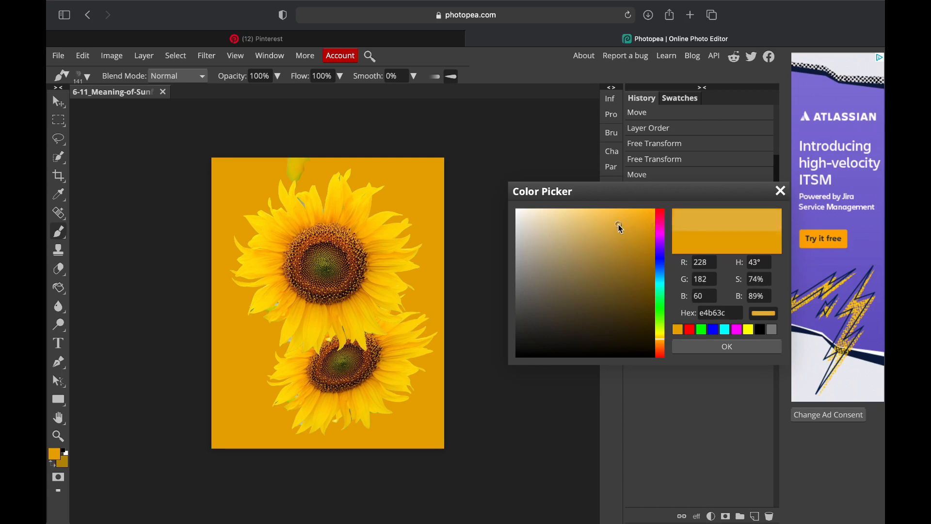
left_click(726, 346)
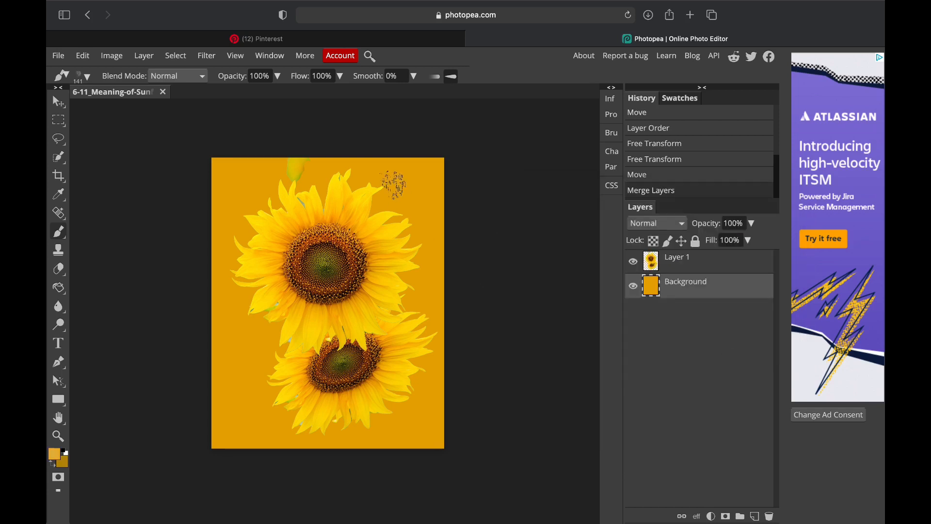
left_click_drag(416, 191, 335, 193)
left_click_drag(421, 258, 386, 257)
left_click_drag(232, 312, 273, 315)
left_click_drag(224, 406, 276, 408)
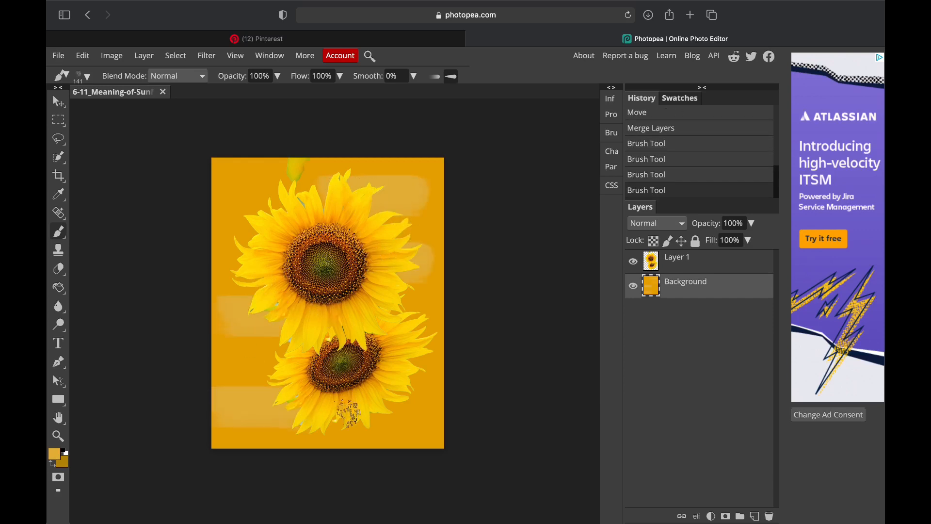
left_click_drag(432, 428, 365, 423)
left_click_drag(436, 391, 347, 397)
left_click_drag(424, 336, 398, 333)
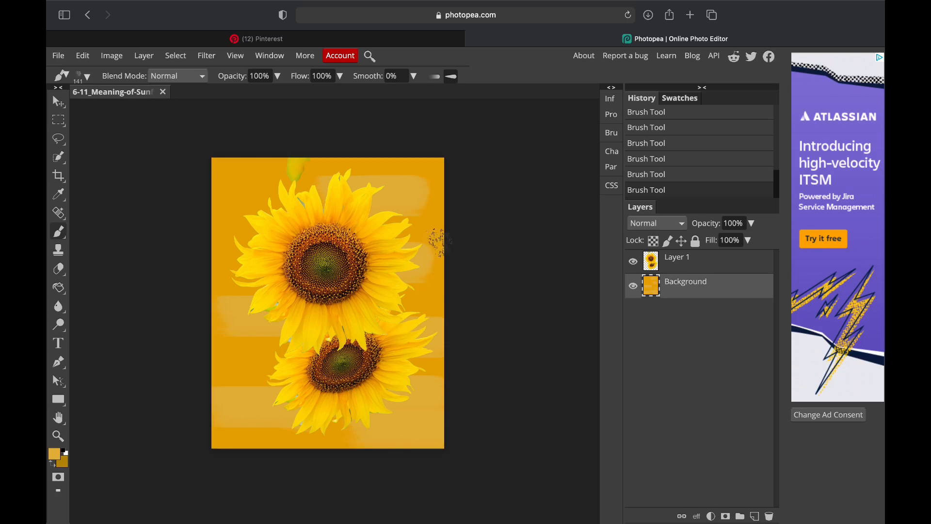
left_click_drag(439, 241, 415, 245)
left_click_drag(258, 240, 228, 245)
left_click_drag(401, 204, 435, 208)
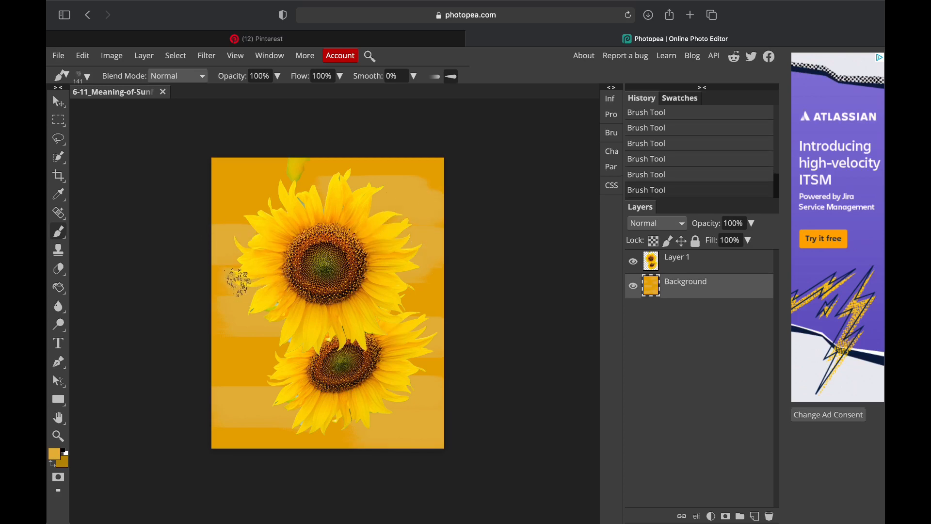
Step: Paint dark brown-orange b18205 strokes into the four corners of the Background layer
left_click(54, 453)
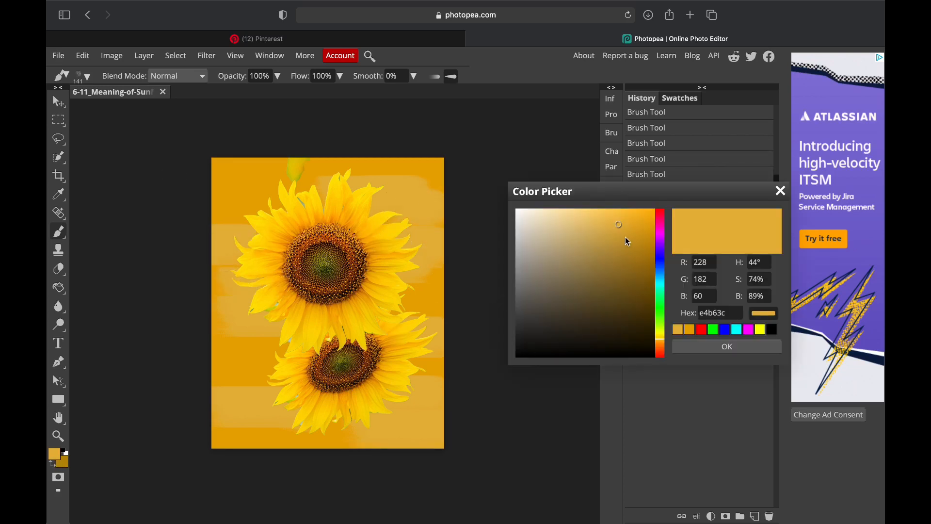
mouse_move(618, 228)
left_mouse_down()
mouse_move(634, 269)
mouse_move(653, 264)
mouse_move(651, 254)
left_mouse_up()
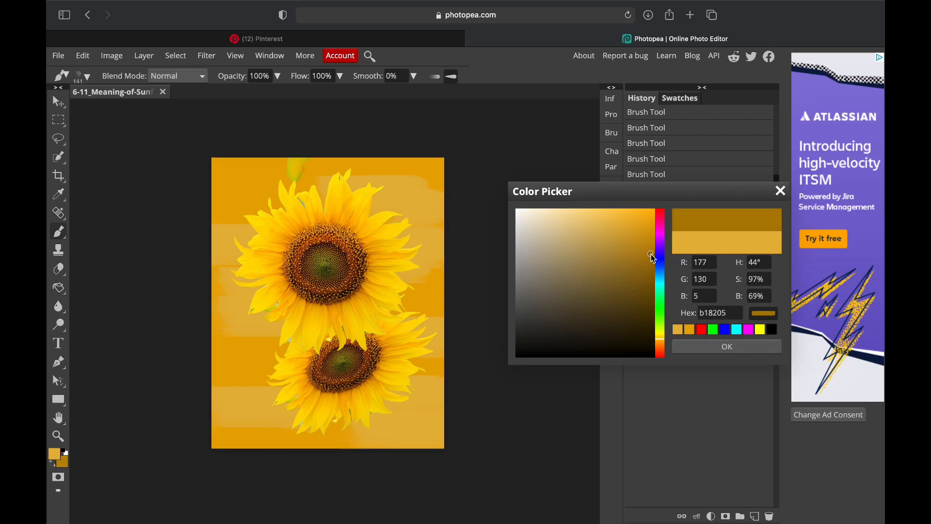
left_click(717, 347)
left_click_drag(428, 432, 409, 435)
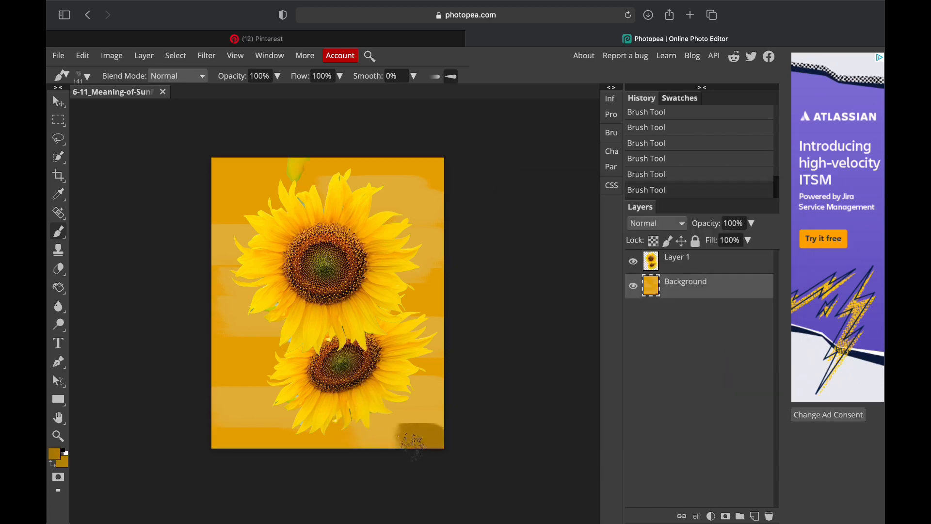
left_click_drag(263, 438, 233, 438)
mouse_move(240, 168)
left_mouse_down()
mouse_move(271, 170)
mouse_move(223, 209)
mouse_move(224, 219)
left_mouse_up()
mouse_move(407, 167)
left_mouse_down()
mouse_move(430, 168)
mouse_move(442, 233)
left_mouse_up()
mouse_move(213, 368)
left_mouse_down()
mouse_move(209, 403)
mouse_move(259, 439)
left_mouse_up()
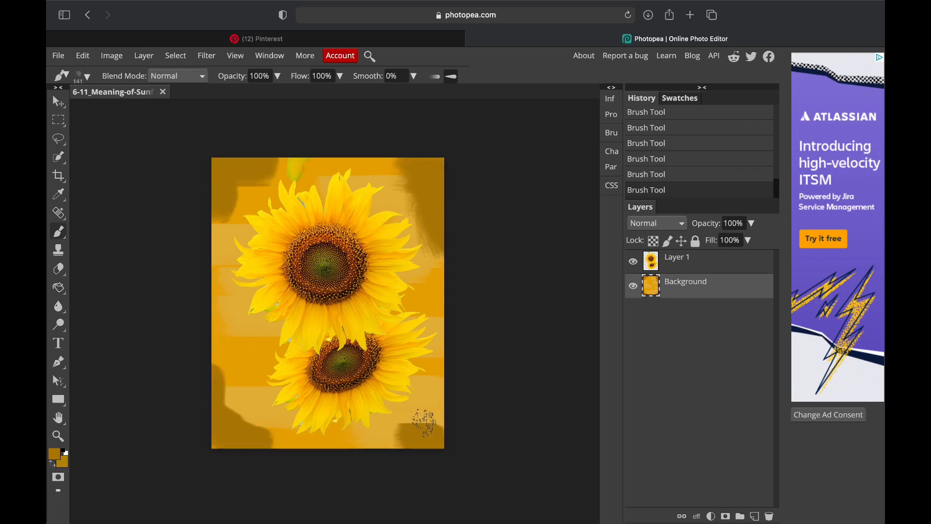
mouse_move(427, 416)
left_mouse_down()
mouse_move(436, 436)
mouse_move(383, 442)
mouse_move(436, 387)
left_mouse_up()
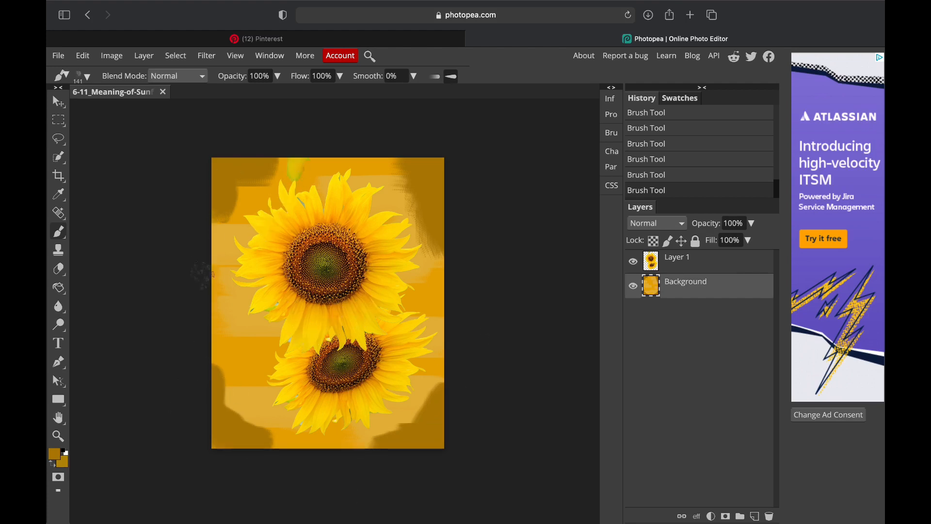
Step: Paint pale yellow f8d579 highlights on the Background layer around the edges of the sunflowers
left_click(56, 455)
left_click(588, 214)
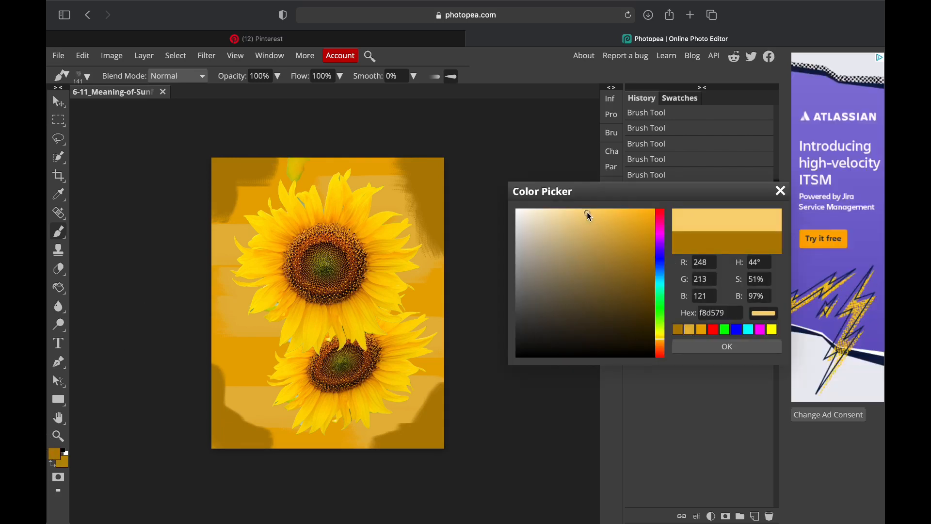
key("Return")
mouse_move(266, 327)
left_mouse_down()
mouse_move(251, 307)
mouse_move(273, 263)
mouse_move(244, 259)
mouse_move(279, 235)
mouse_move(270, 245)
mouse_move(274, 215)
mouse_move(301, 219)
mouse_move(315, 186)
mouse_move(289, 192)
mouse_move(386, 192)
mouse_move(392, 211)
mouse_move(377, 200)
mouse_move(366, 217)
mouse_move(396, 220)
left_mouse_up()
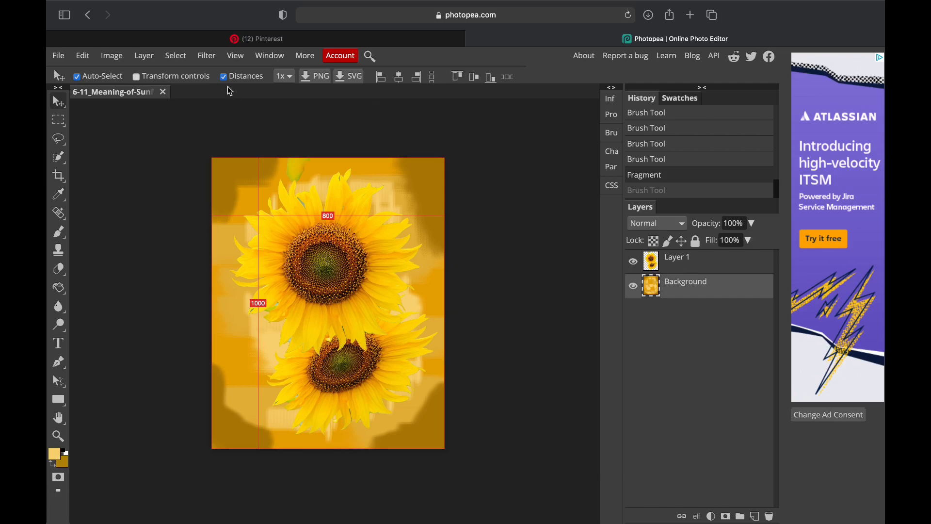
Step: Apply the Clouds render filter to the Background layer and compare the look with the Pinterest reference
left_click(207, 62)
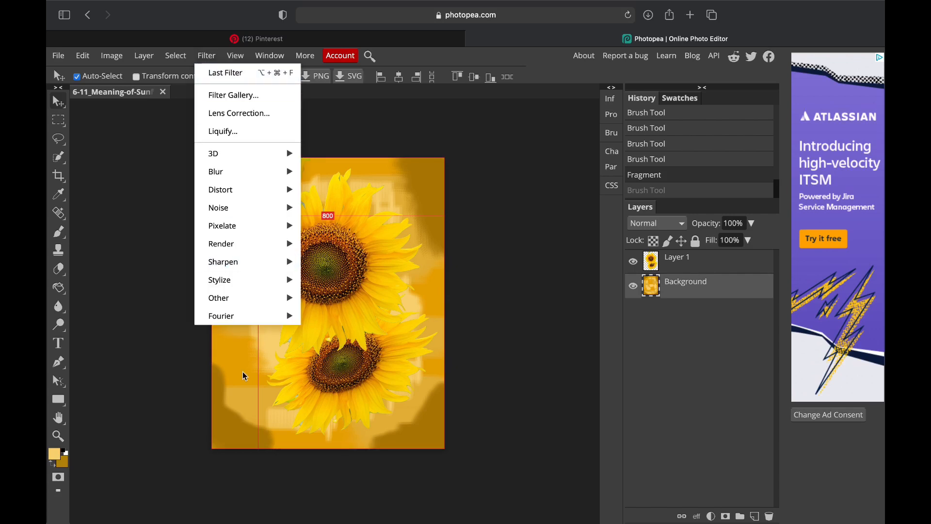
mouse_move(266, 251)
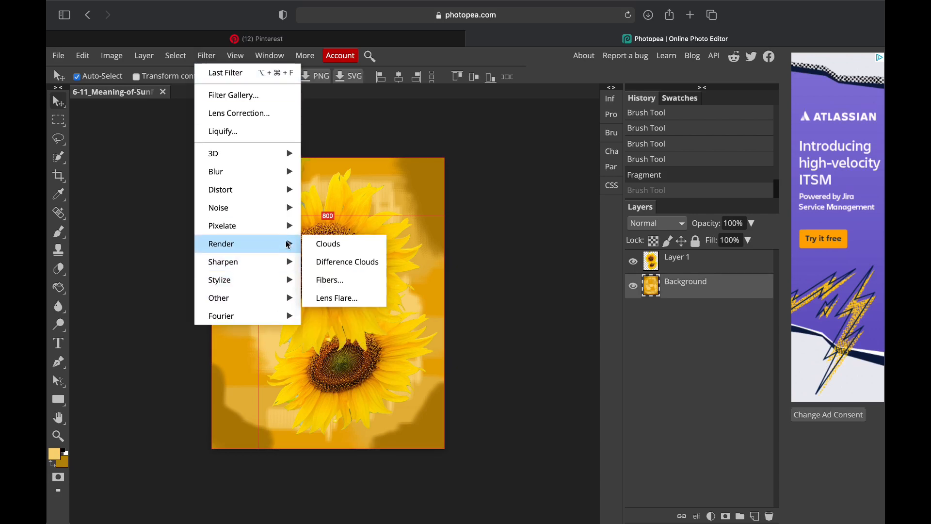
left_click(335, 246)
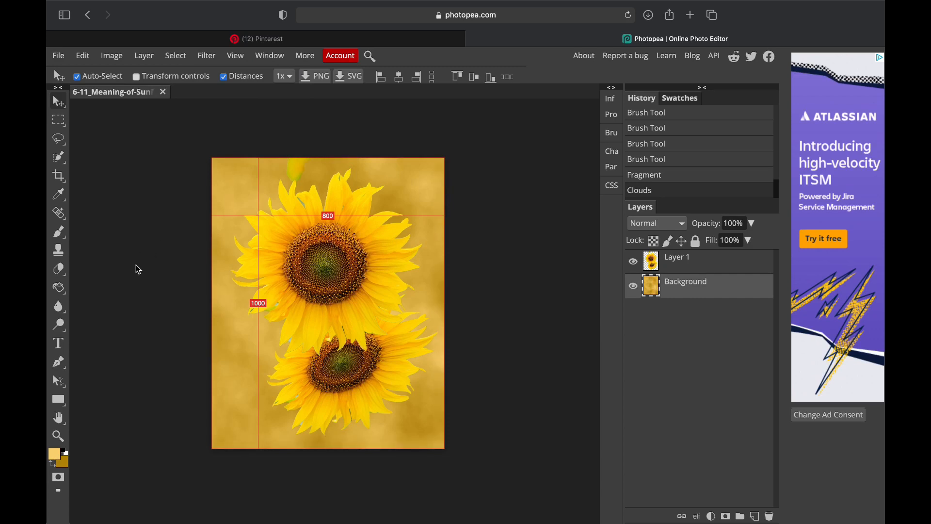
left_click(258, 40)
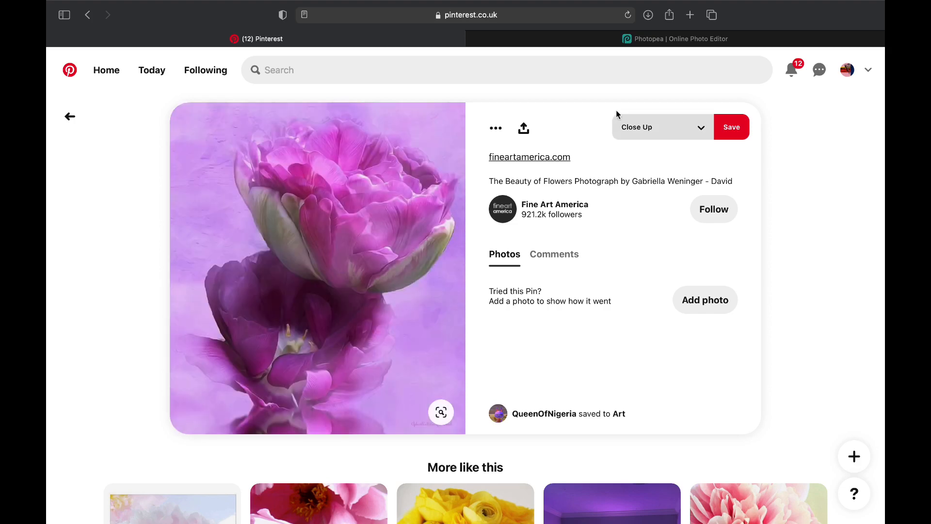
left_click(675, 45)
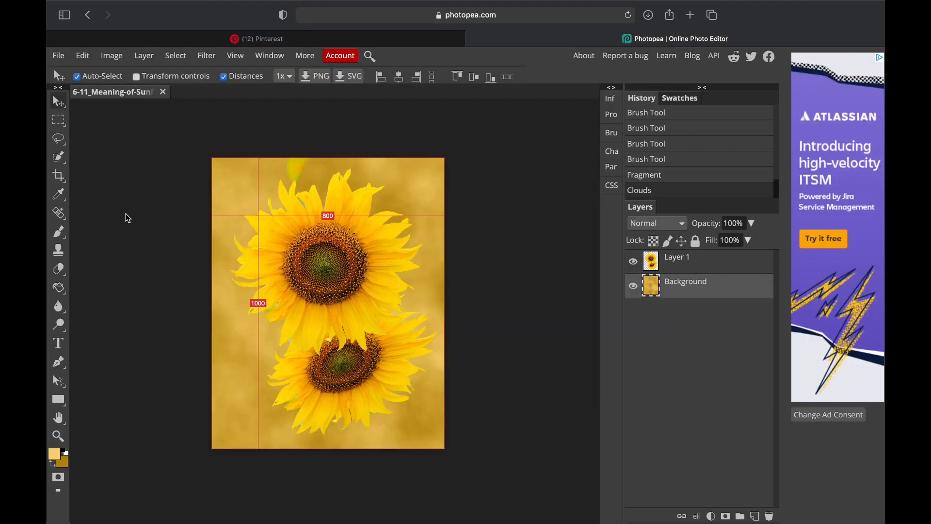
Step: Set up the Brush tool with the 76 px preset, swap dark brown into the foreground and undo the last test stroke
left_click(60, 235)
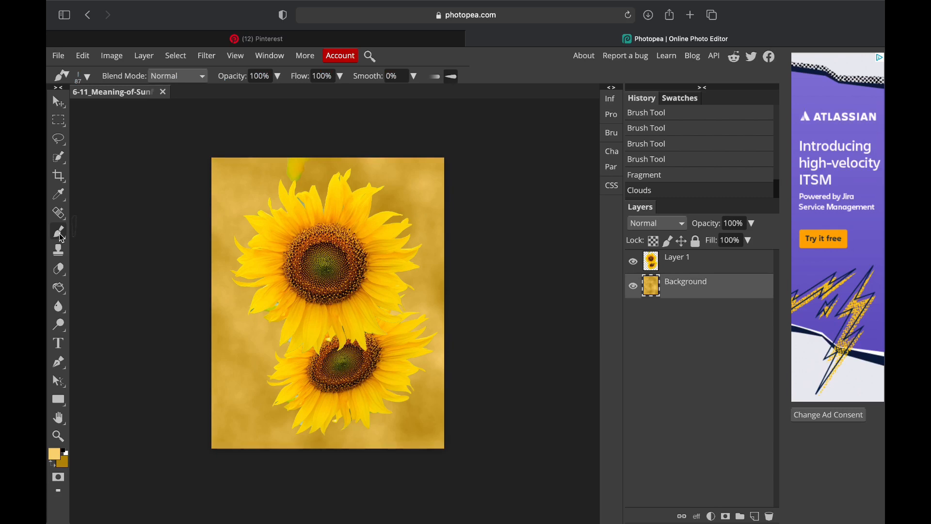
right_click(62, 238)
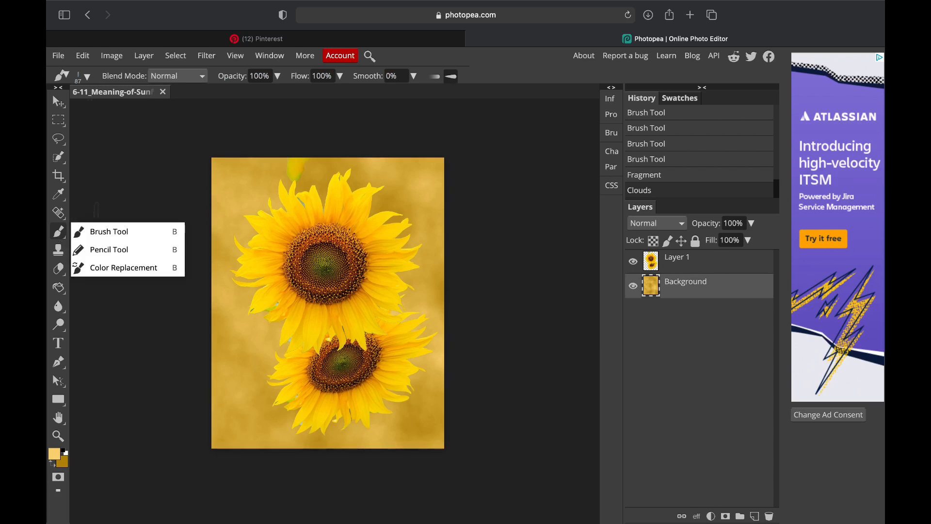
left_click(82, 76)
left_click(87, 201)
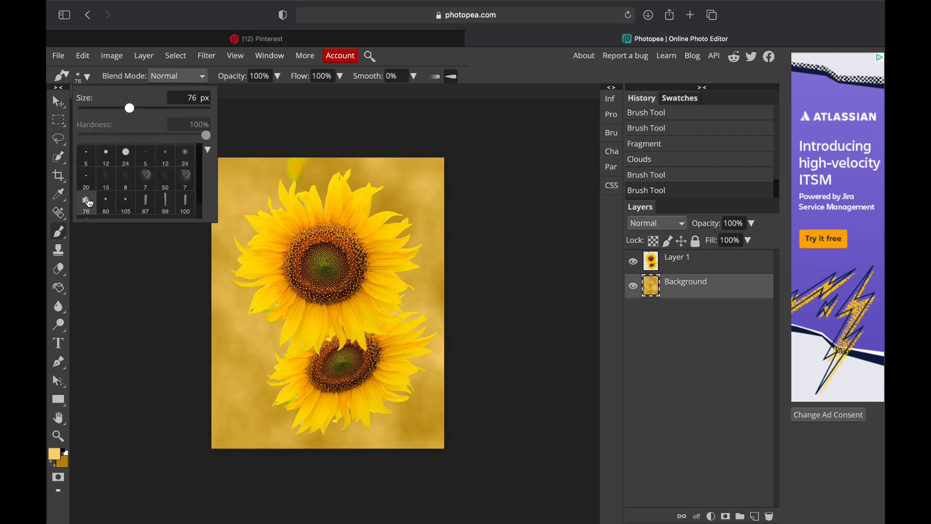
left_click(150, 295)
left_click(53, 463)
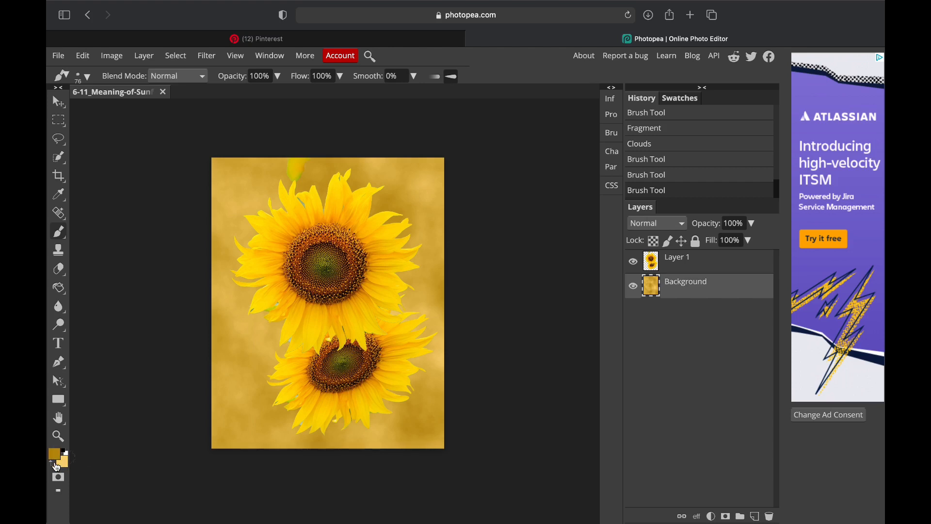
key("ctrl+z")
Step: Reduce the brush to 24 px and paint dark brown strokes beside the flowers and along the edges of the Background layer
left_click(82, 76)
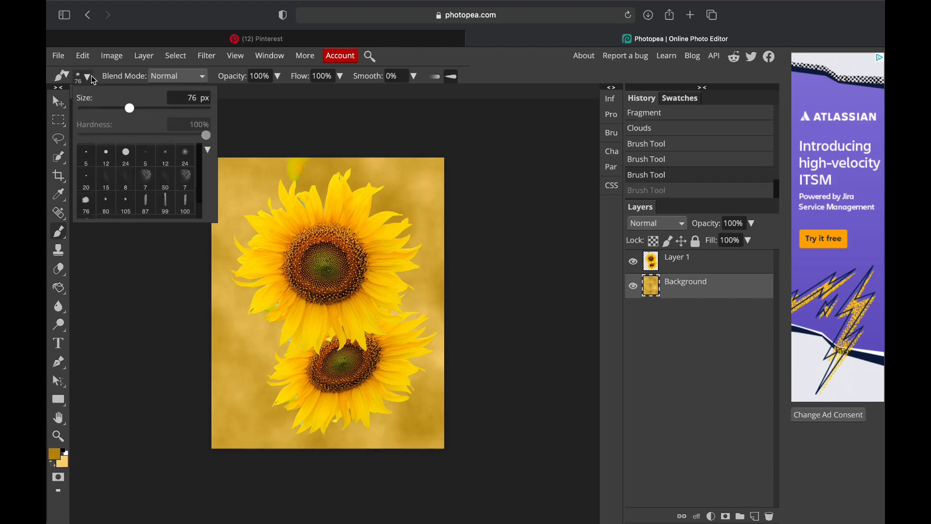
left_click_drag(132, 109, 116, 110)
left_click(156, 263)
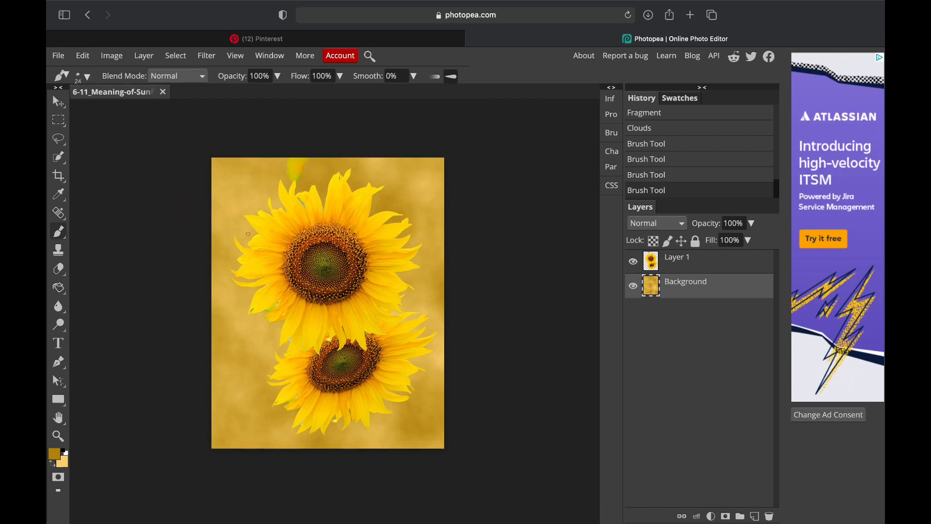
left_click_drag(248, 234, 235, 234)
left_click_drag(262, 205, 254, 205)
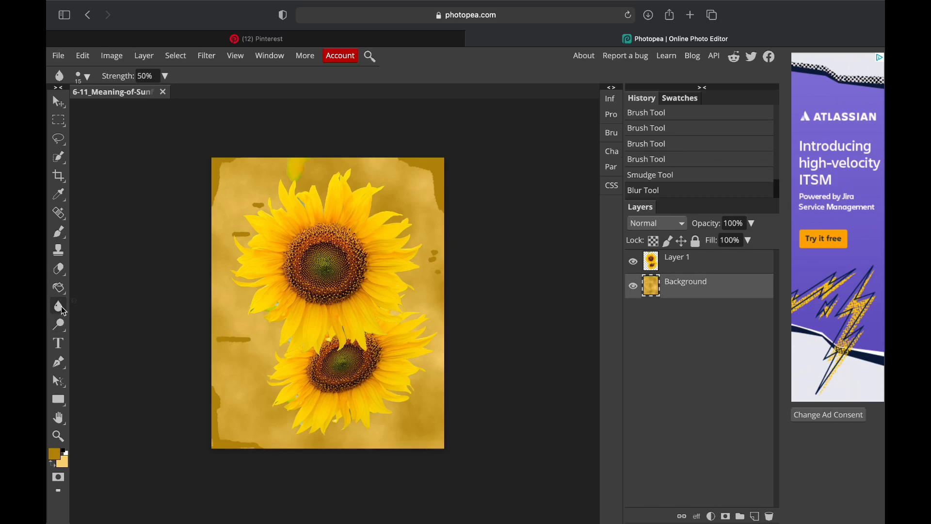
Step: Blend the dark brown marks into the Background layer with the Smudge tool, raising its strength to 74%
right_click(61, 306)
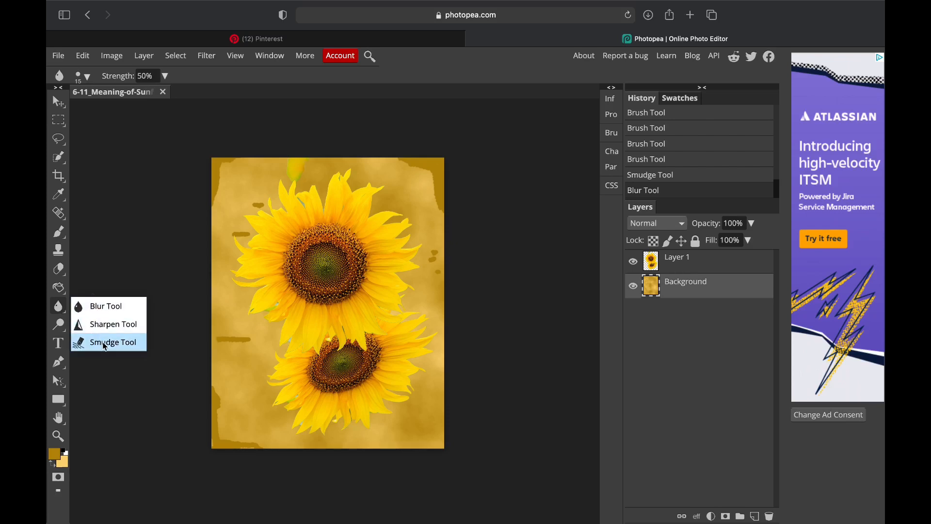
left_click(129, 344)
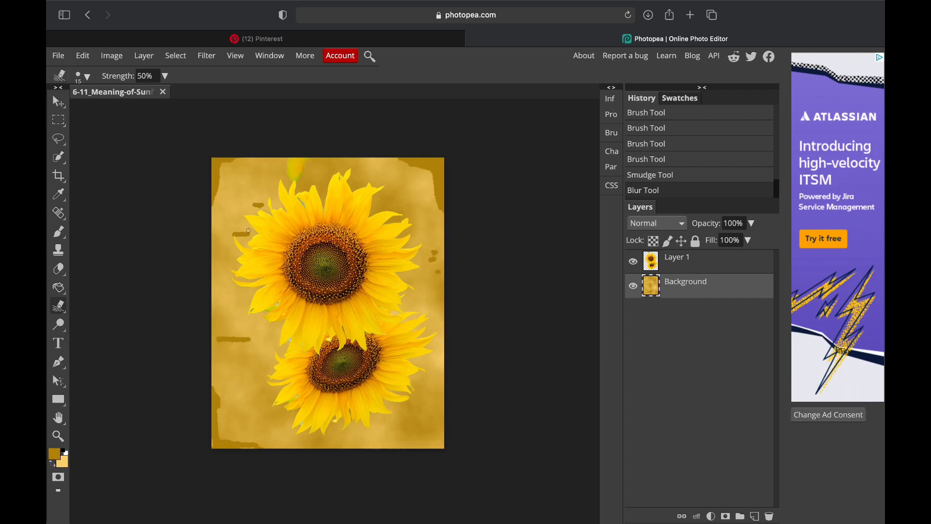
mouse_move(232, 232)
left_mouse_down()
mouse_move(242, 234)
mouse_move(223, 235)
mouse_move(252, 232)
mouse_move(230, 224)
left_mouse_up()
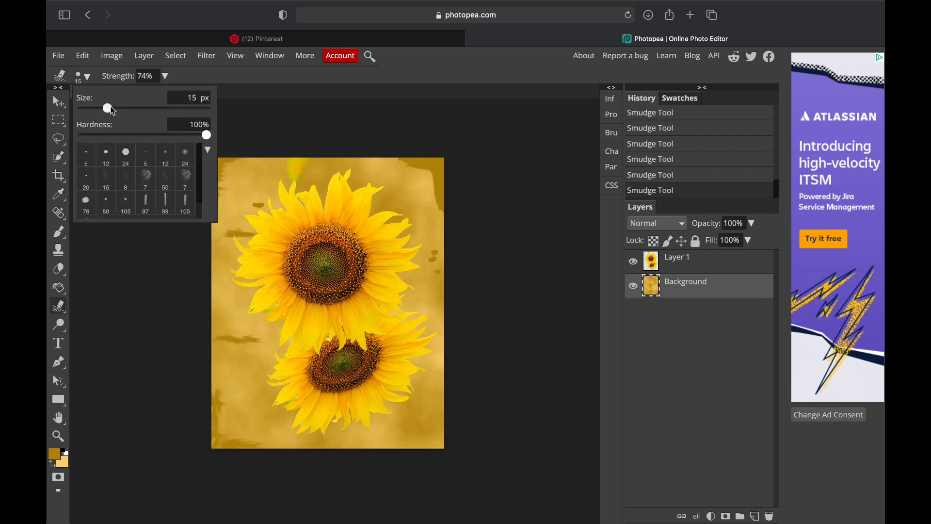
Step: Enlarge the Smudge tool to 107 px, smear the upper corners of the Background layer and undo the last smear
left_click_drag(108, 108, 135, 108)
mouse_move(429, 156)
left_mouse_down()
mouse_move(383, 155)
mouse_move(423, 160)
mouse_move(406, 169)
mouse_move(443, 162)
mouse_move(398, 154)
mouse_move(437, 184)
mouse_move(409, 190)
mouse_move(444, 201)
mouse_move(455, 283)
mouse_move(429, 262)
left_mouse_up()
mouse_move(216, 191)
left_mouse_down()
mouse_move(249, 182)
mouse_move(228, 166)
mouse_move(262, 164)
mouse_move(181, 163)
mouse_move(245, 170)
mouse_move(240, 178)
mouse_move(207, 164)
left_mouse_up()
key("super+z")
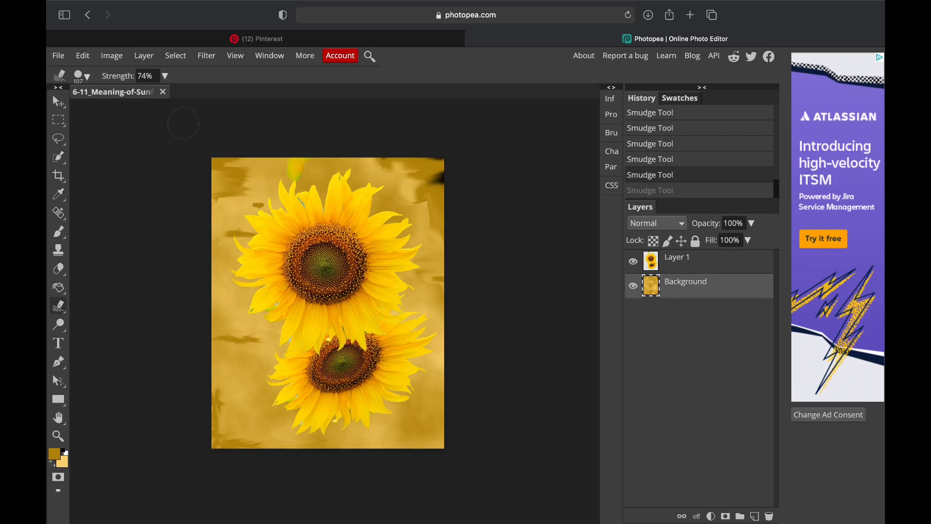
Step: Set the Smudge tool to 46% strength and 28 px, and smear the lower-left and upper-right areas of the background
left_click(165, 75)
left_click_drag(155, 93, 114, 104)
left_click(83, 76)
left_click(236, 164)
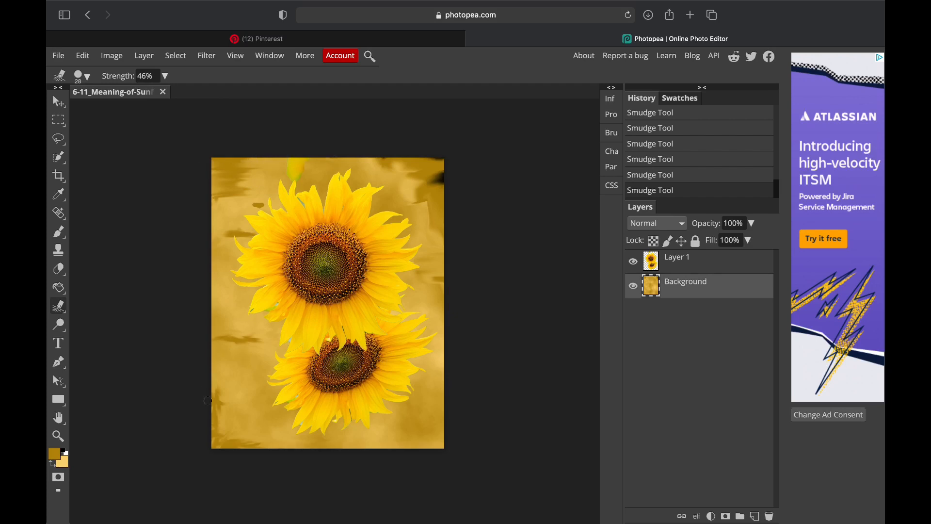
mouse_move(221, 445)
left_mouse_down()
mouse_move(283, 444)
mouse_move(217, 436)
mouse_move(248, 431)
left_mouse_up()
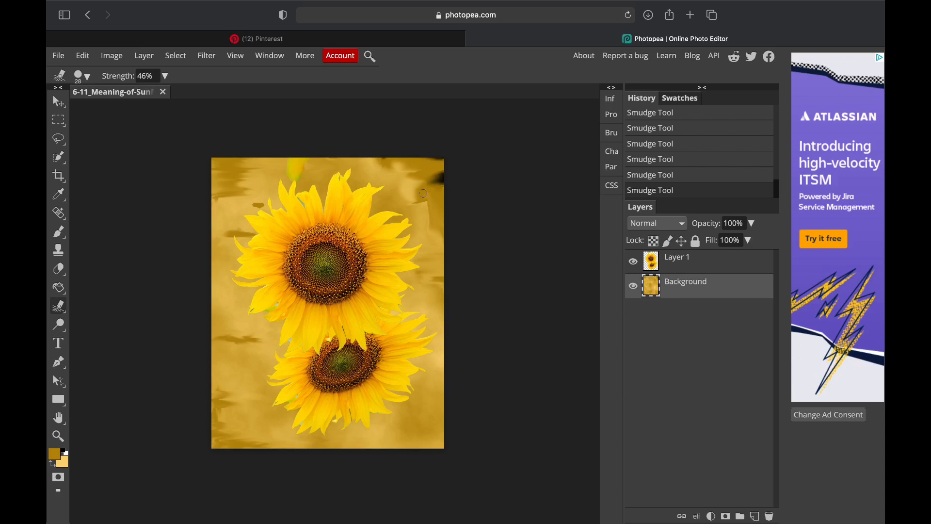
mouse_move(423, 193)
left_mouse_down()
mouse_move(427, 211)
mouse_move(433, 203)
mouse_move(406, 203)
left_mouse_up()
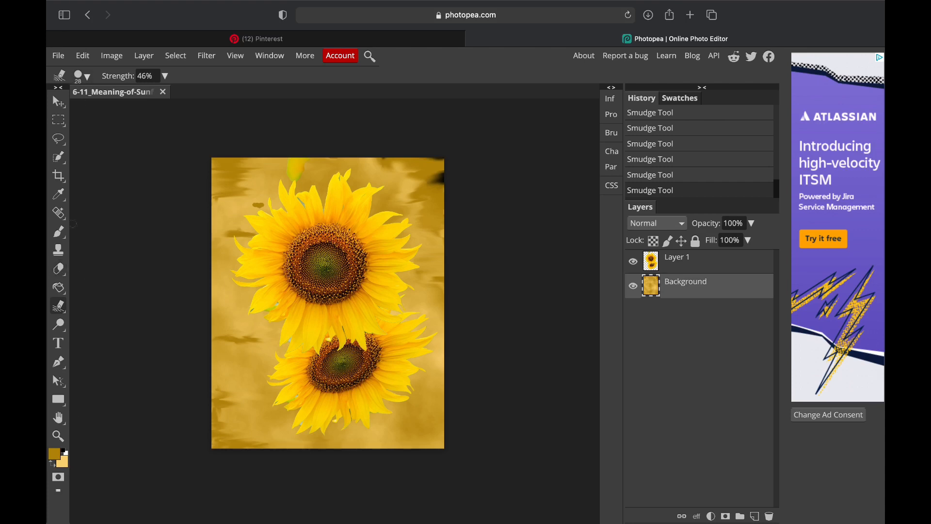
Step: Set up the Brush tool with the 15 px sketching preset reduced to 5 px and reset the colours to black and white
left_click(65, 235)
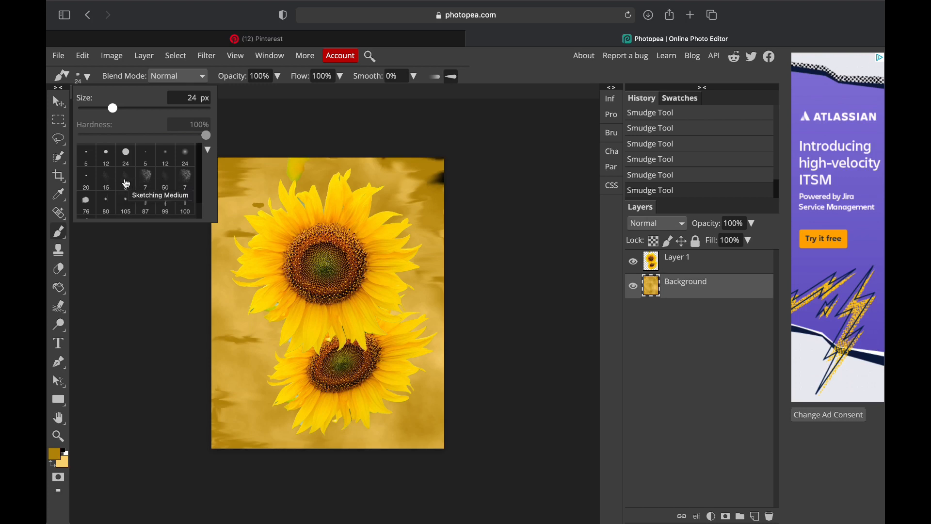
left_click(109, 184)
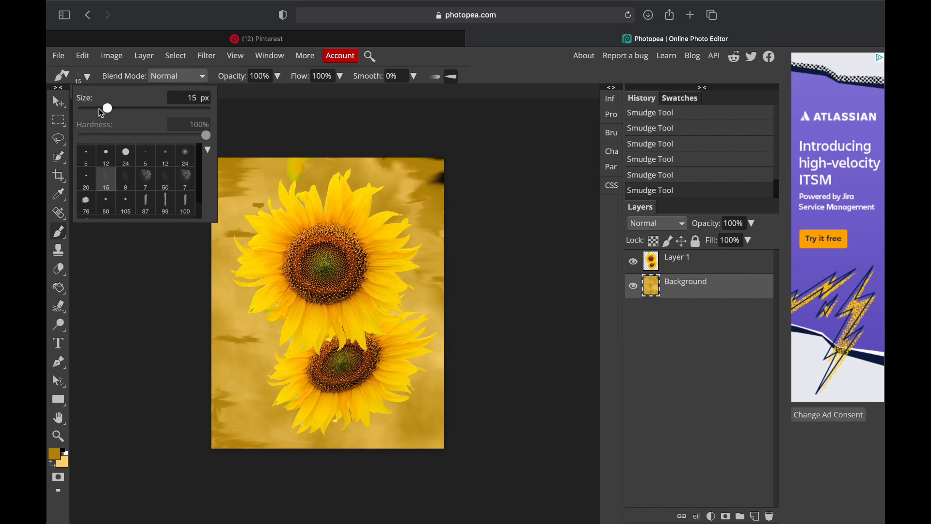
left_click(100, 108)
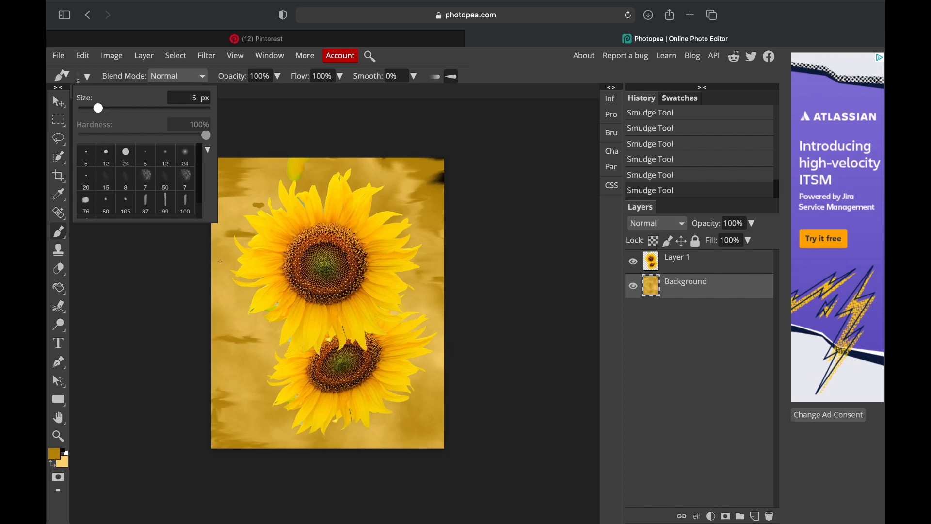
left_click(148, 265)
left_click(64, 452)
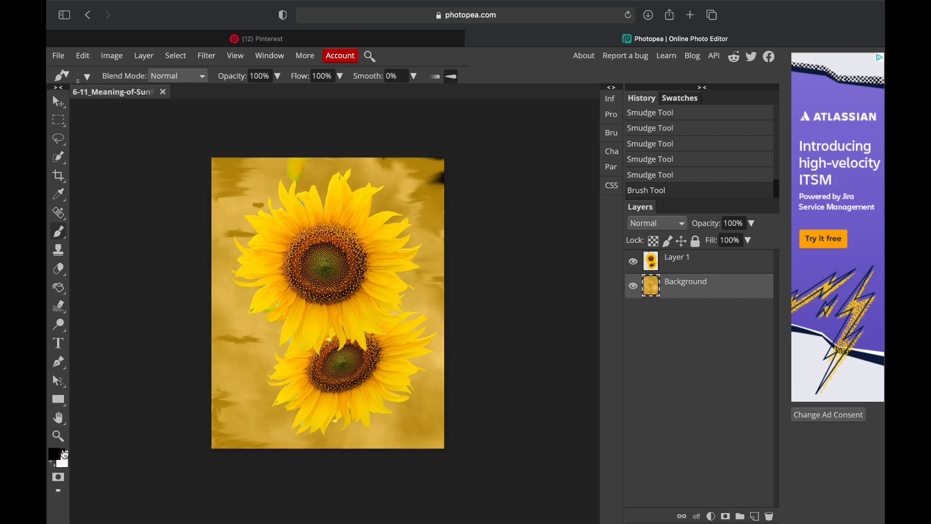
scroll(94, 397, "up", 1)
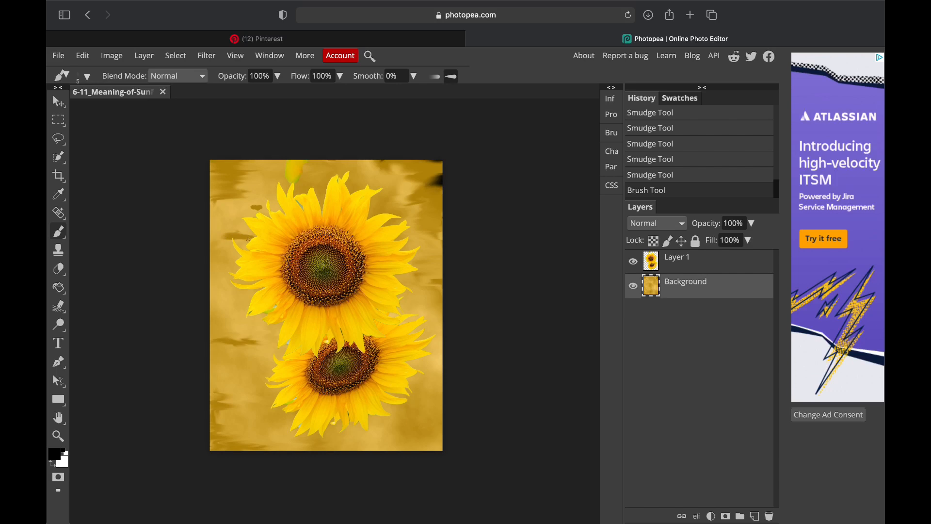
Step: Draw thin black sketch lines around the edges of the Background layer and compare with the Pinterest reference
left_click_drag(245, 240, 235, 239)
left_click_drag(235, 239, 224, 237)
left_click_drag(225, 235, 236, 233)
left_click_drag(237, 234, 250, 236)
left_click_drag(241, 197, 257, 199)
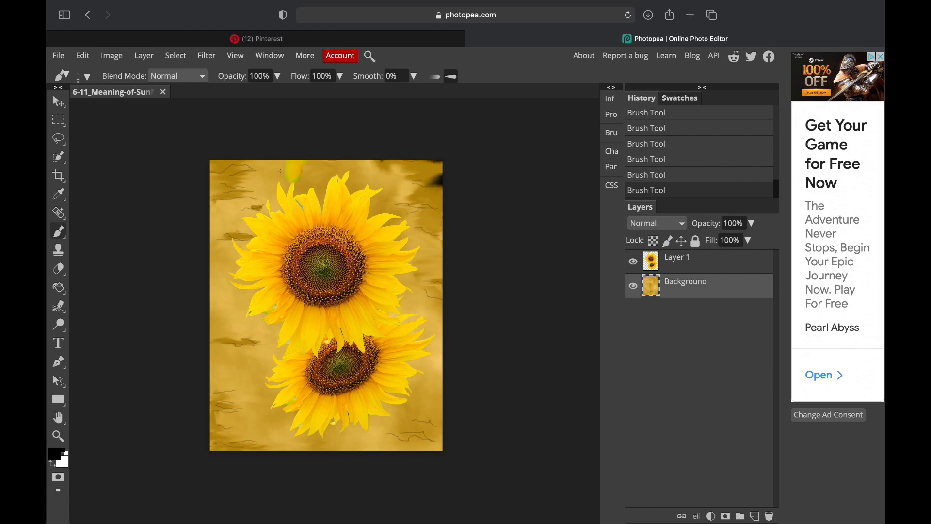
left_click(262, 39)
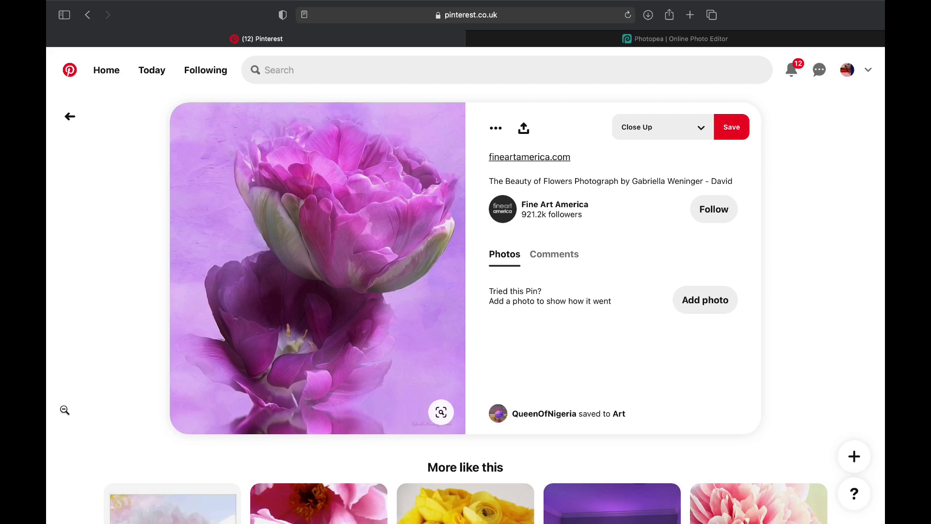
left_click(803, 39)
Step: Choose the 105 px brush preset, enlarge it to 865 px and lower the brush opacity to 56%
left_click(87, 77)
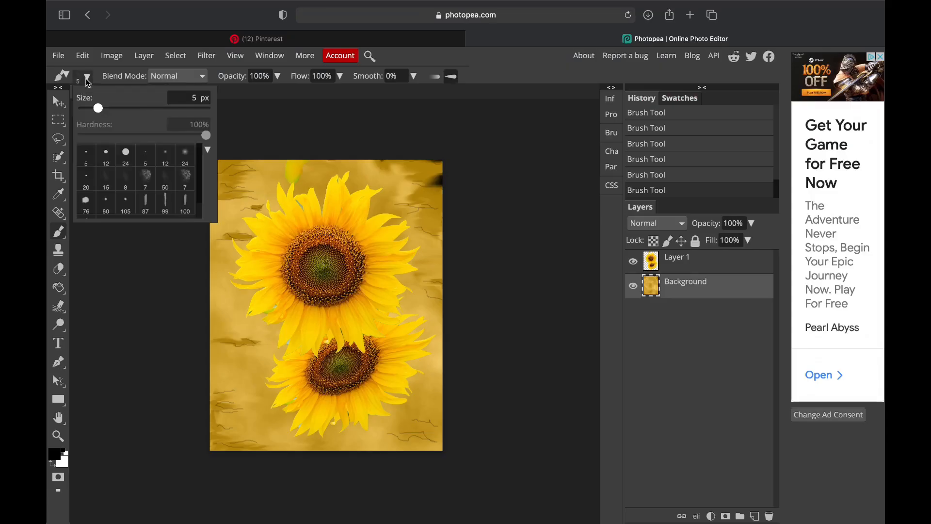
scroll(169, 187, "down", 1)
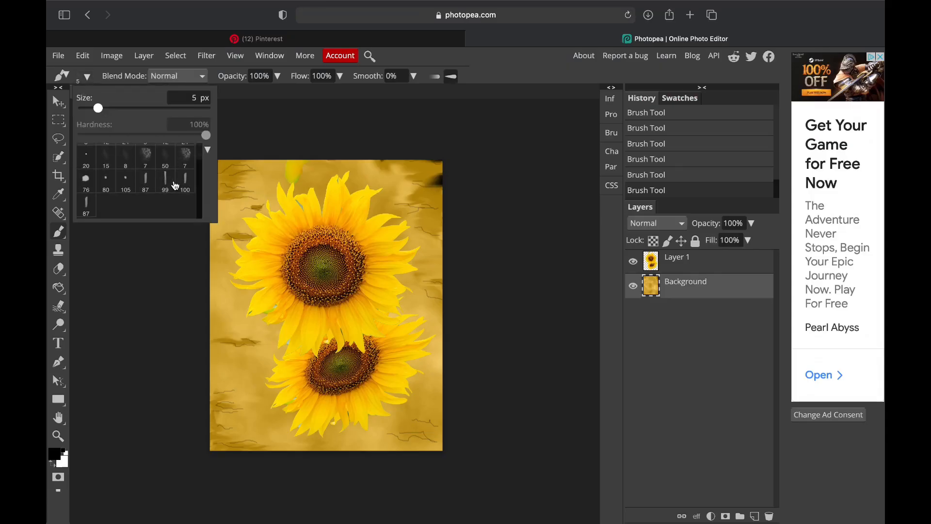
left_click(127, 183)
left_click_drag(136, 109, 199, 109)
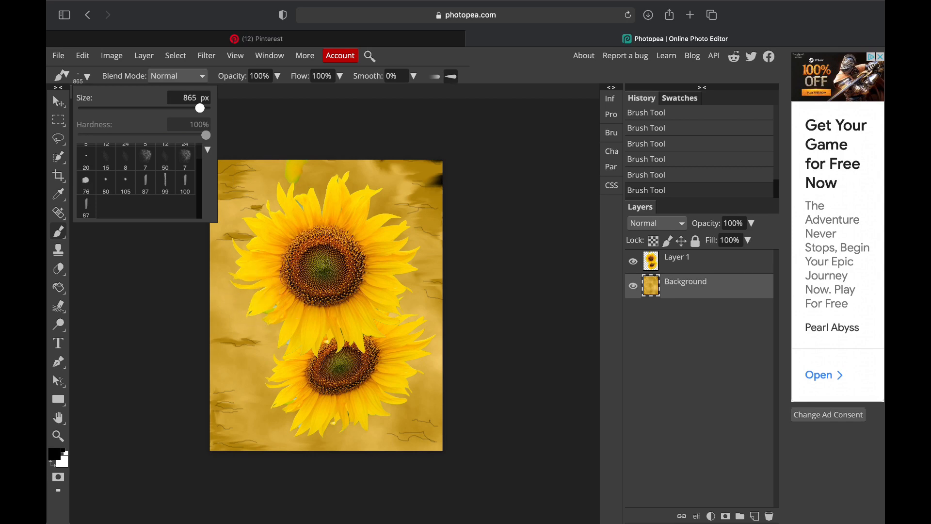
left_click(277, 77)
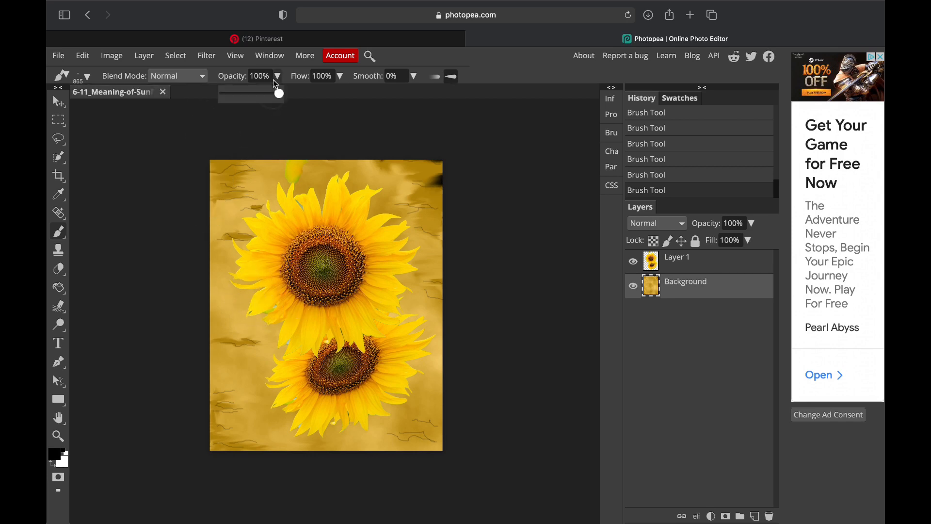
left_click_drag(279, 93, 256, 95)
Step: Set the foreground colour to bright yellow f6d611 and brush soft patches onto the Background layer around both sunflowers
left_click(56, 457)
mouse_move(391, 303)
left_mouse_down()
mouse_move(408, 305)
mouse_move(396, 309)
left_mouse_up()
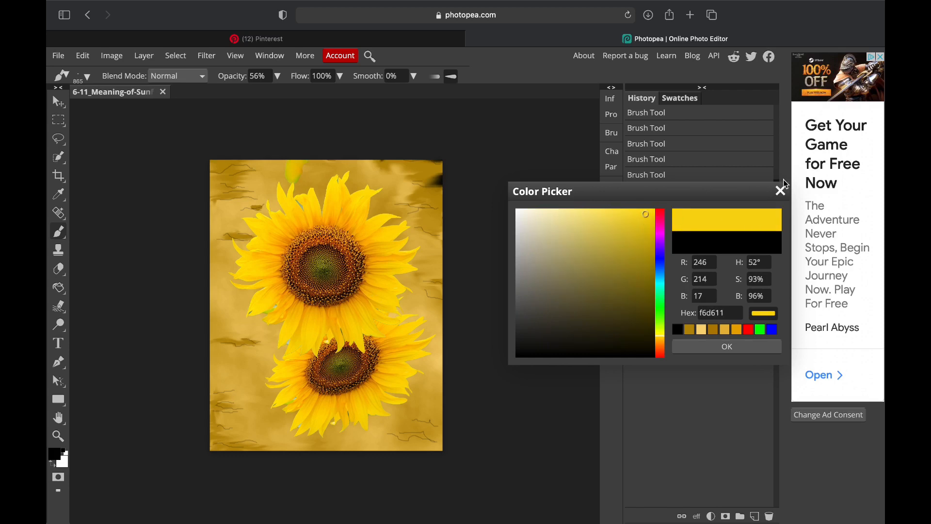
left_click(727, 346)
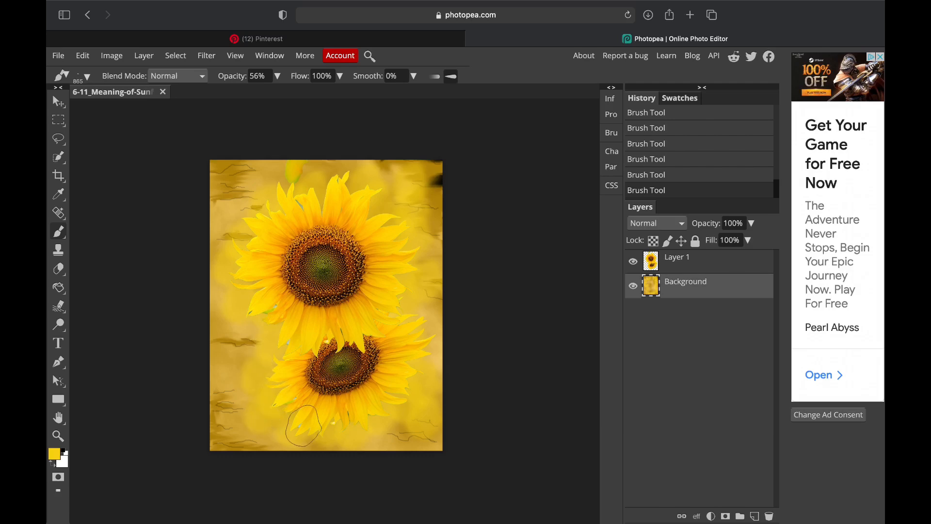
Step: Pick a paler yellow foreground, brush soft highlights onto the Background layer and check the Pinterest reference again
left_click(60, 458)
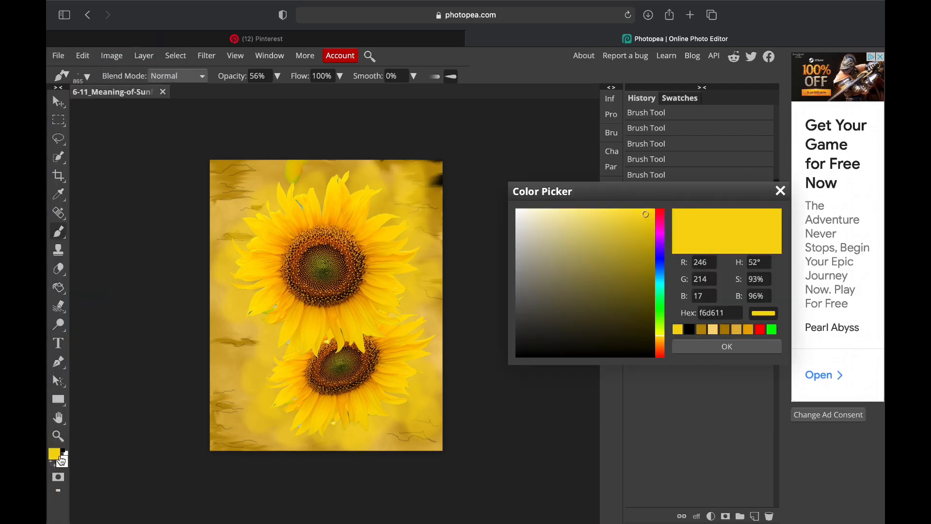
left_click(584, 219)
left_click(678, 346)
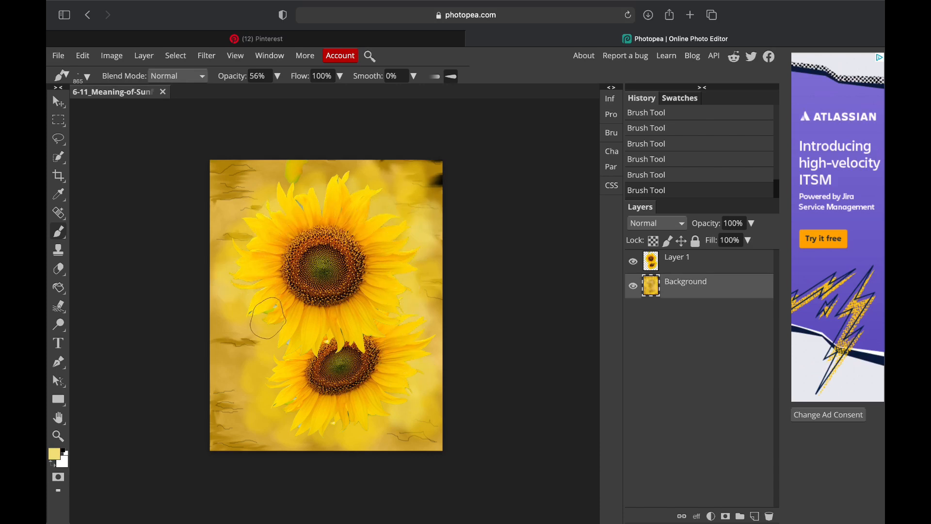
left_click(227, 45)
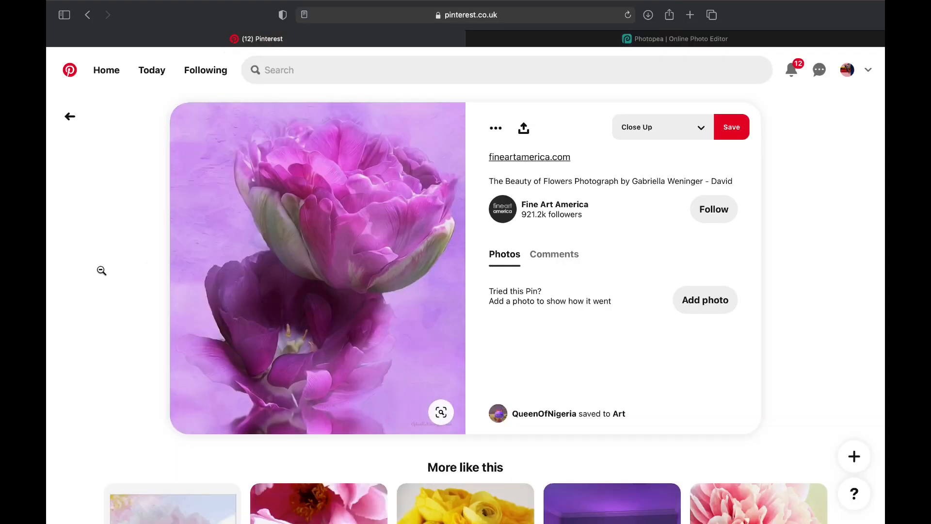
Step: Switch to Photopea, select Layer 1 and brush a brighter yellow foreground colour softly over the outer sunflower petals
left_click(707, 43)
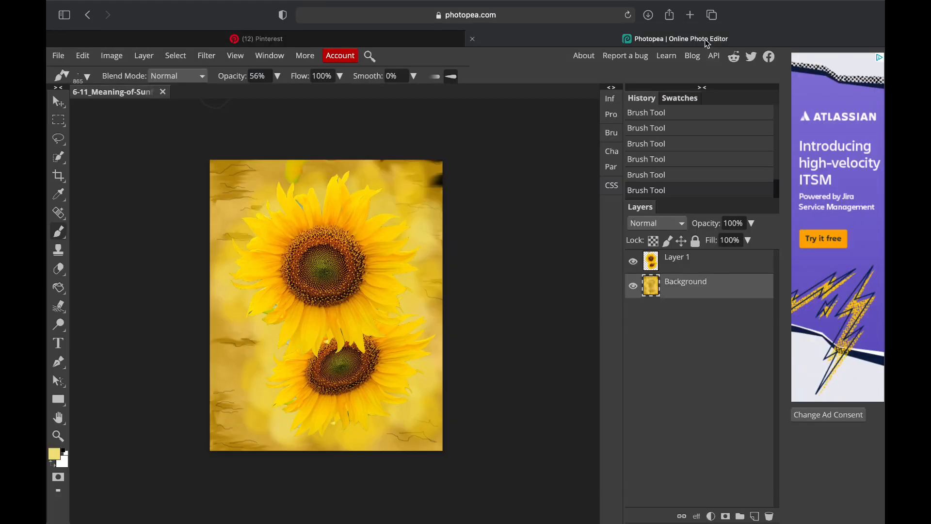
left_click(692, 264)
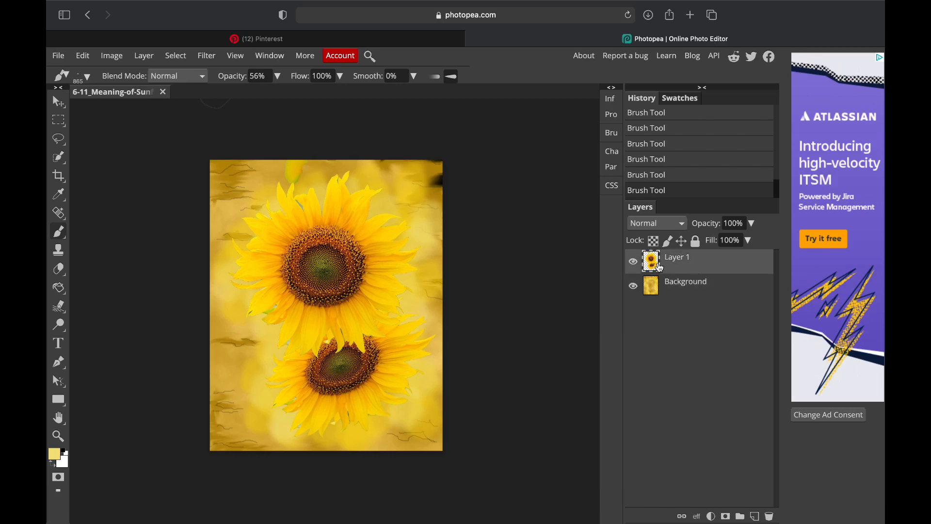
left_click(57, 461)
left_click(725, 346)
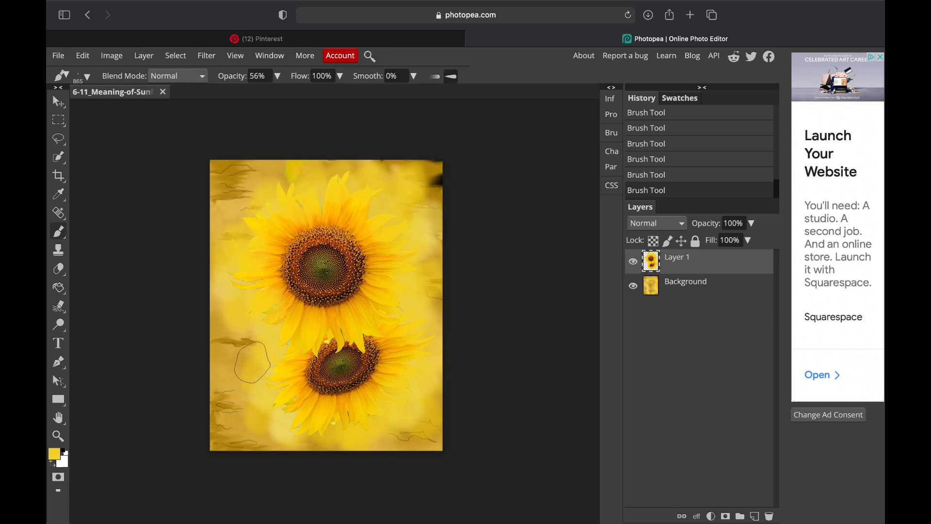
Step: Pick a darker golden foreground, reduce the brush to 503 px and dab it on Layer 1 around the petal tips and the artwork's right edge
left_click(54, 454)
left_click_drag(639, 252, 649, 248)
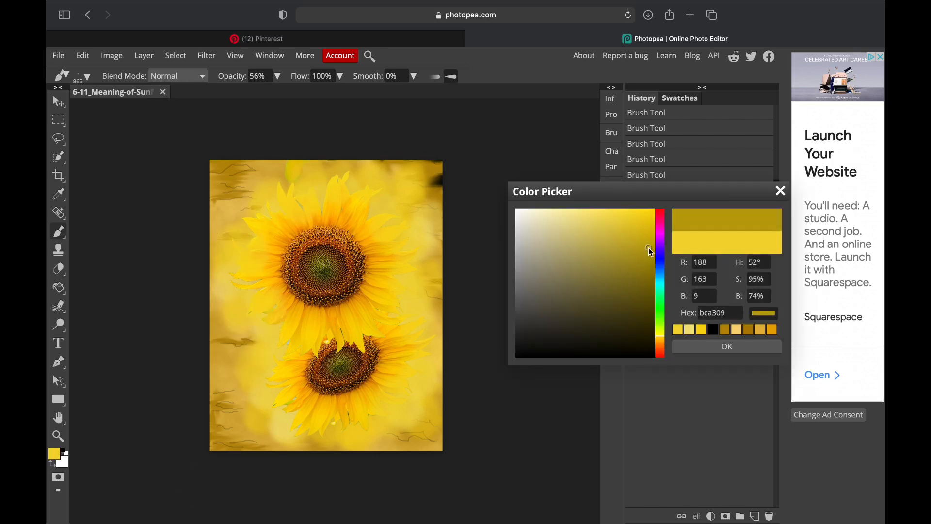
left_click(722, 350)
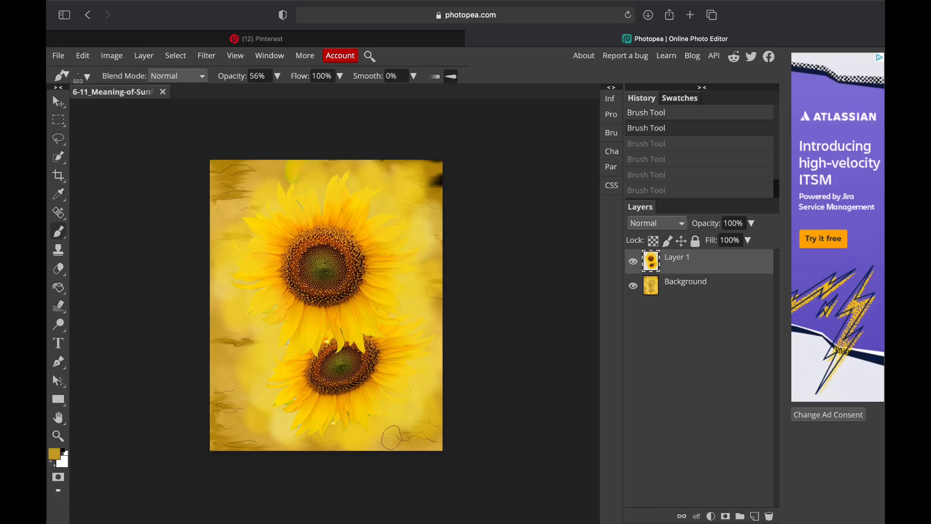
left_click_drag(391, 435, 402, 432)
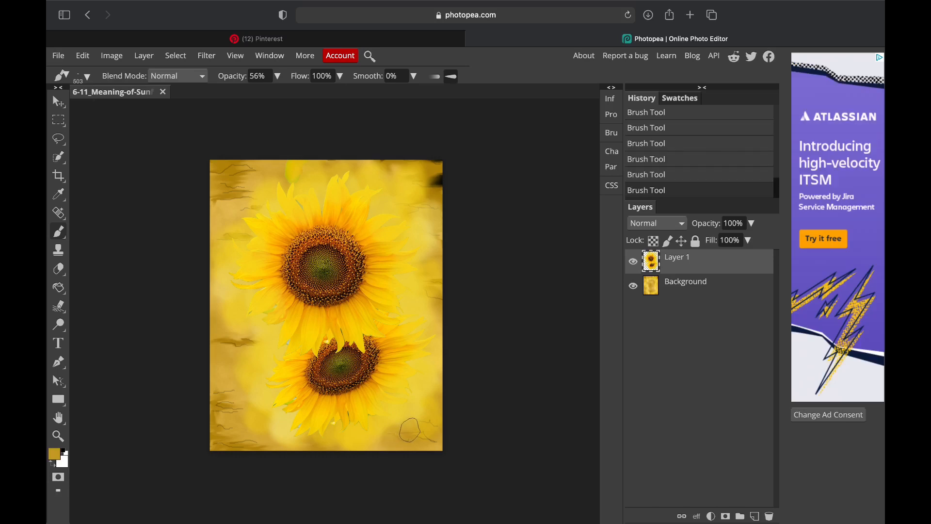
left_click(417, 409)
left_click(411, 392)
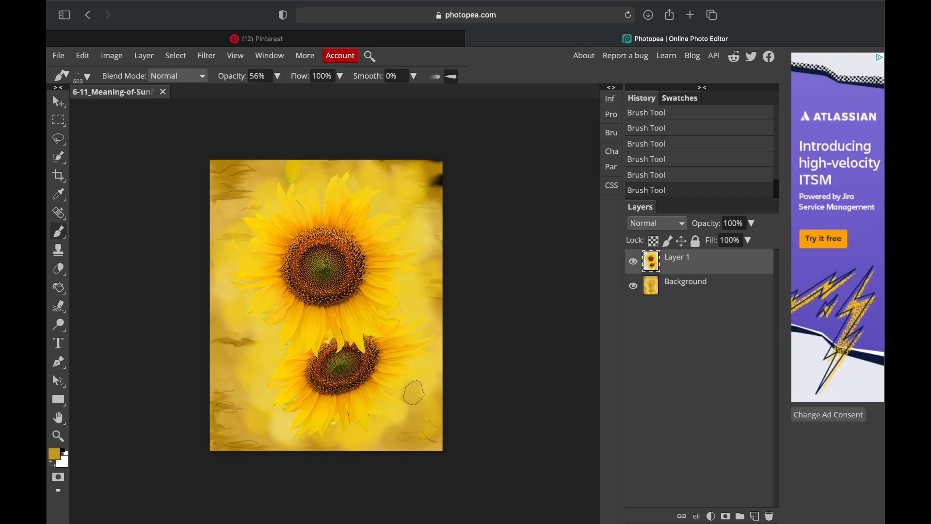
left_click(435, 392)
left_click(433, 351)
left_click(424, 338)
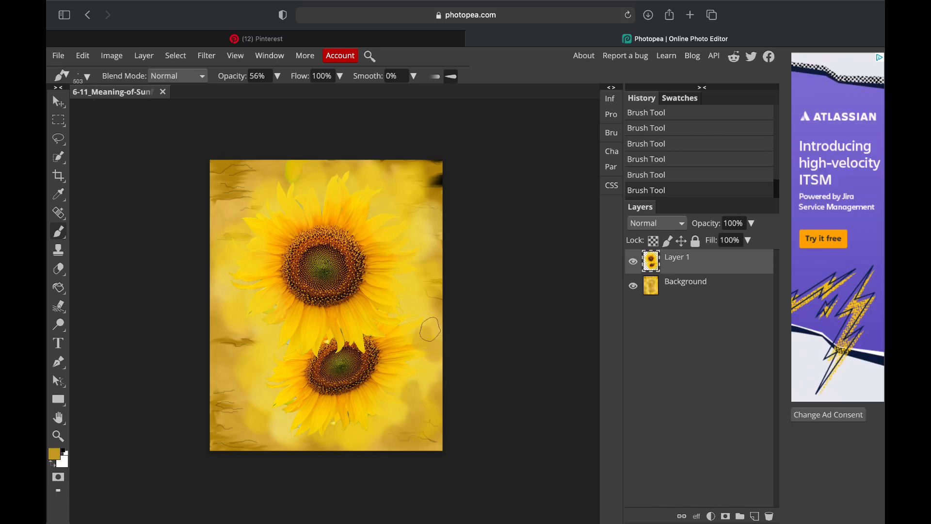
left_click(435, 323)
left_click(426, 279)
left_click(432, 231)
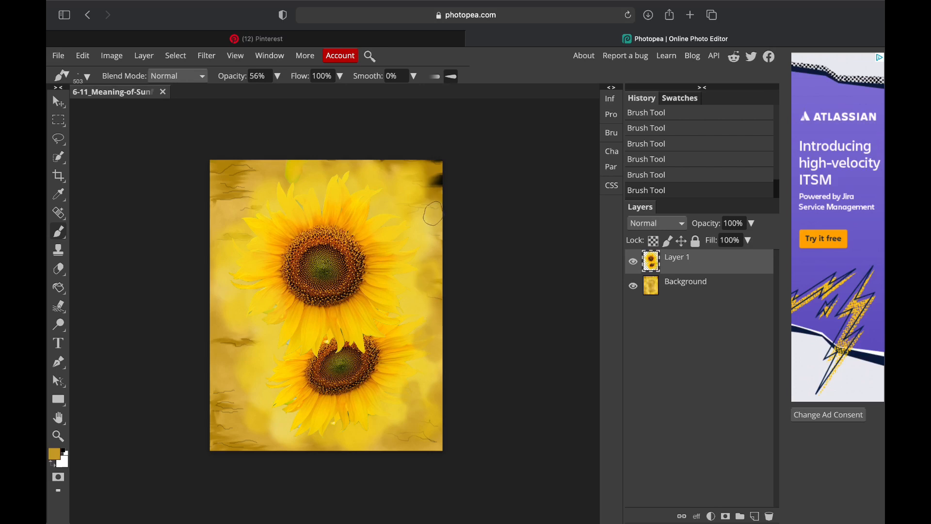
left_click(432, 214)
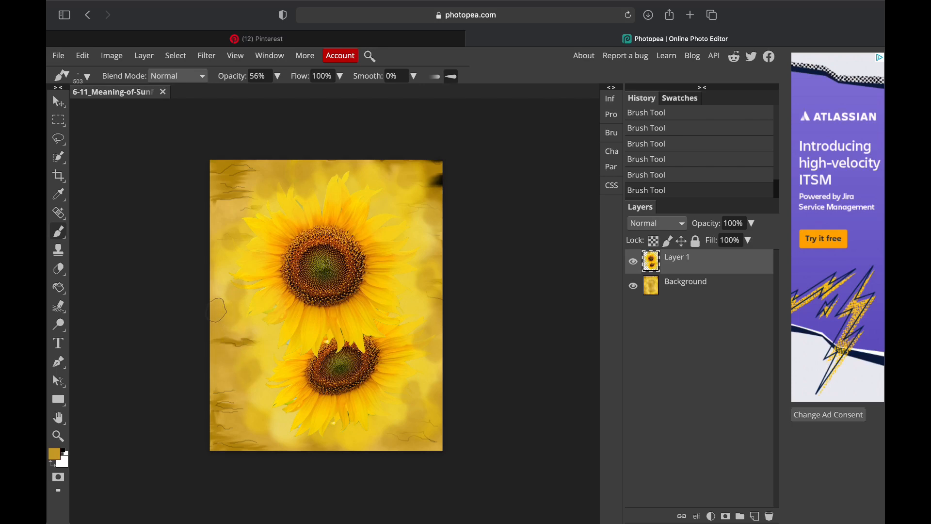
Step: Pick the pale yellow foreground colour and brush soft highlights over the petals of both sunflowers on Layer 1
left_click(54, 453)
left_click(713, 329)
left_click(723, 346)
mouse_move(407, 323)
left_mouse_down()
mouse_move(388, 317)
mouse_move(407, 292)
mouse_move(376, 193)
mouse_move(337, 186)
mouse_move(319, 218)
mouse_move(302, 200)
left_mouse_up()
mouse_move(253, 328)
left_mouse_down()
mouse_move(271, 301)
mouse_move(283, 334)
mouse_move(252, 292)
left_mouse_up()
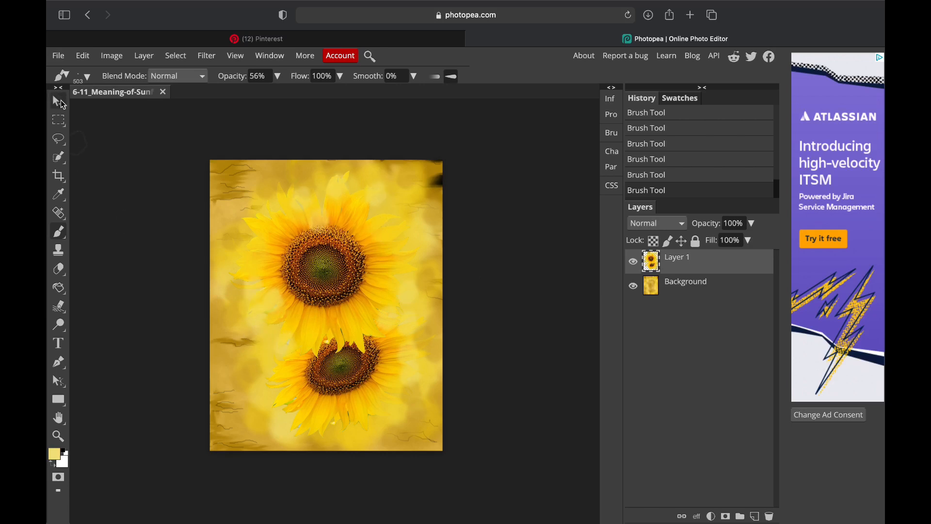
Step: Switch to the Move tool and flatten the image into a single Background layer
left_click(59, 102)
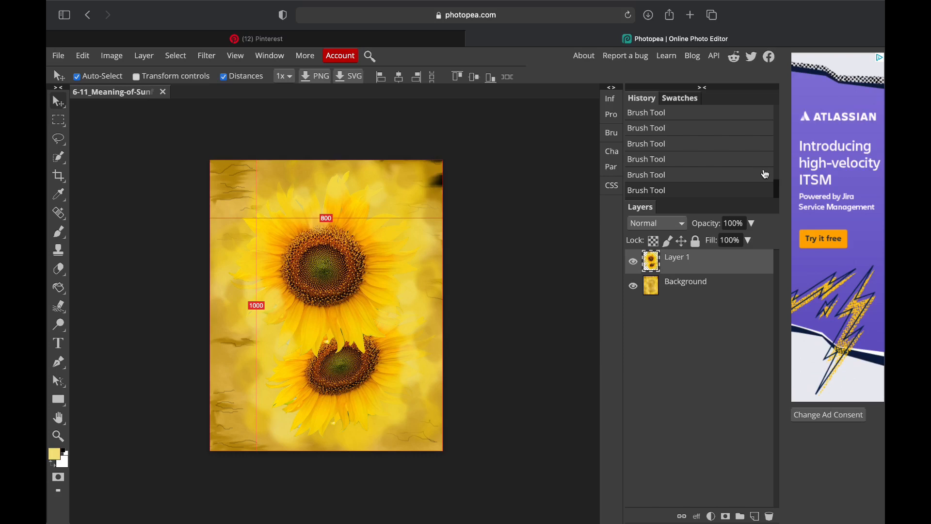
right_click(704, 273)
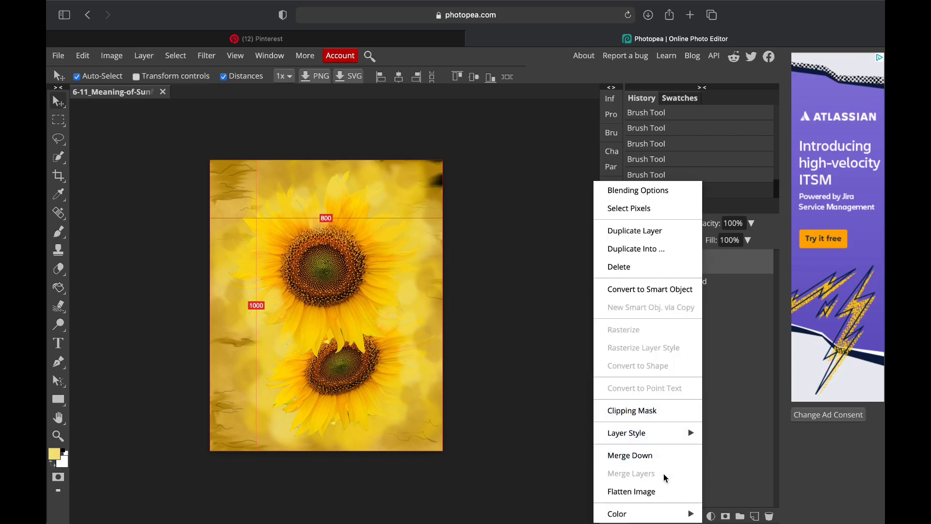
left_click(653, 488)
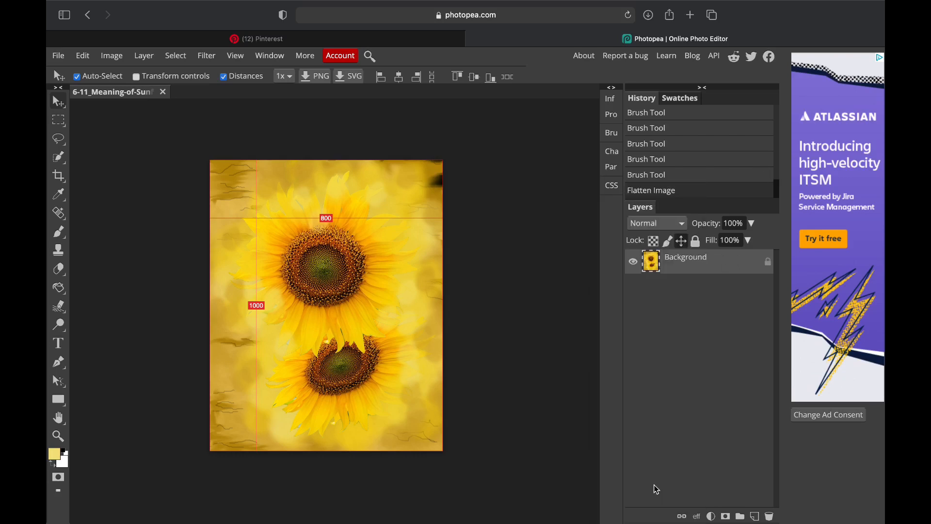
Step: Apply a Brightness/Contrast adjustment to the flattened image with brightness -20 and contrast 25
left_click(112, 57)
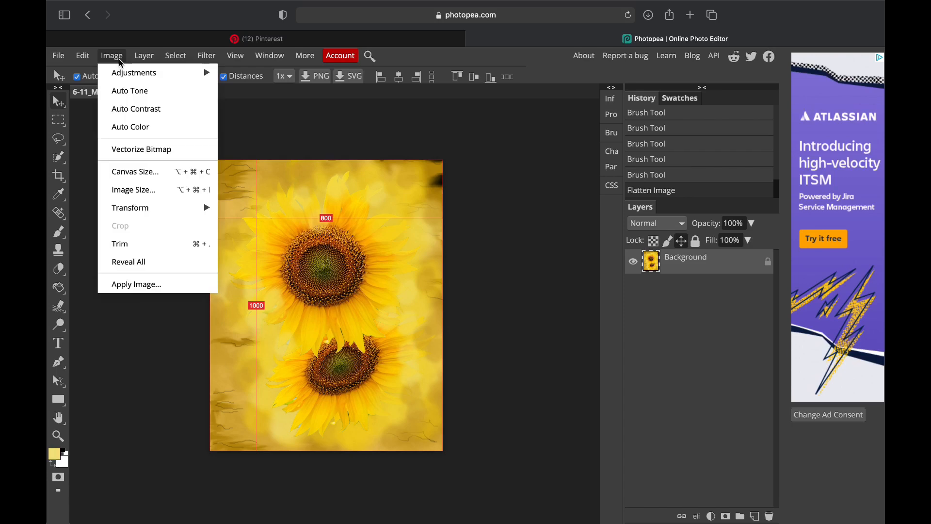
mouse_move(142, 77)
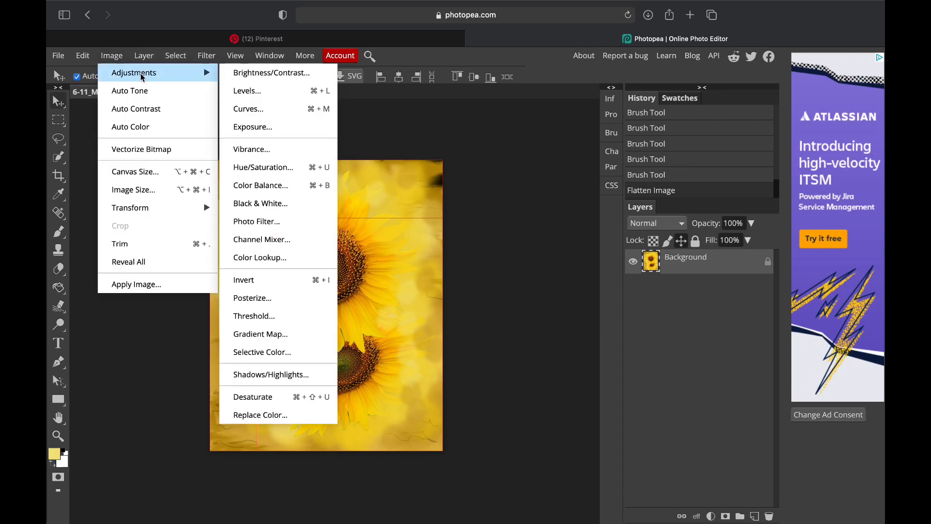
left_click(255, 74)
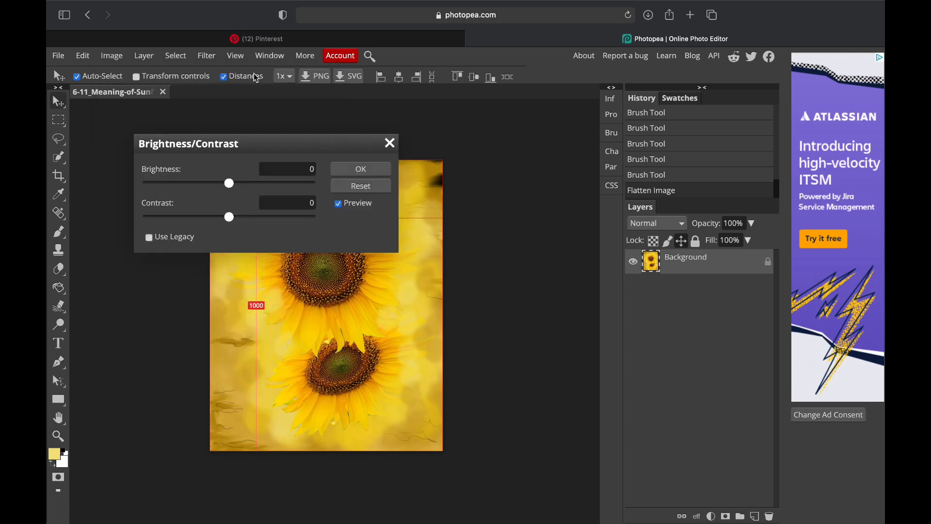
left_click_drag(295, 146, 631, 123)
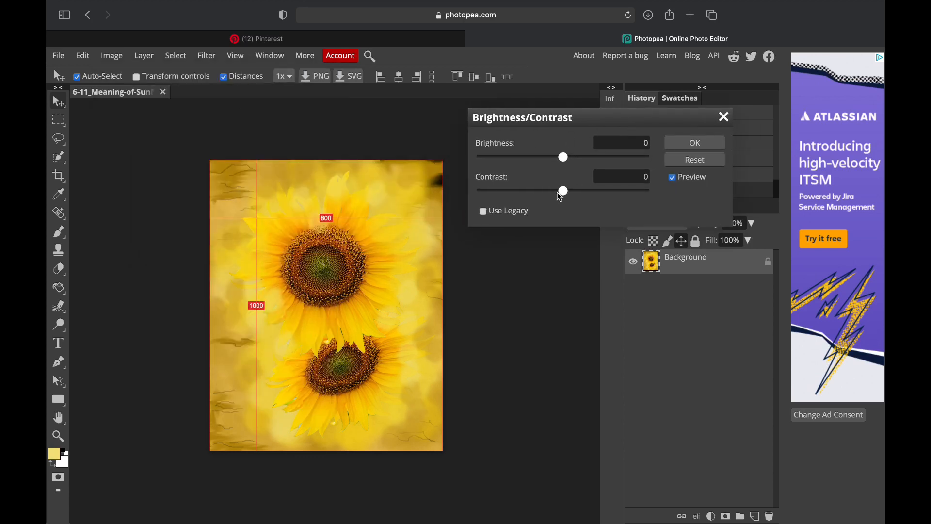
left_click_drag(560, 193, 583, 193)
left_click_drag(563, 156, 553, 157)
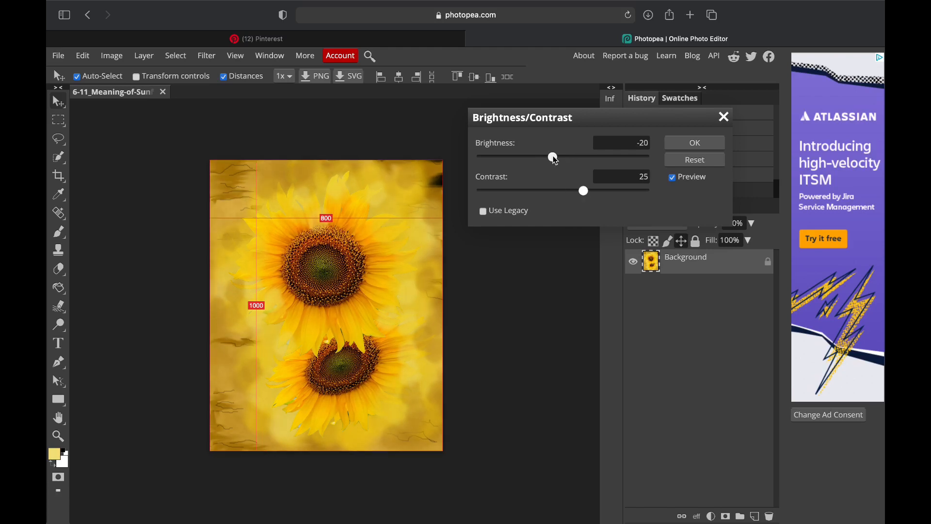
left_click(678, 142)
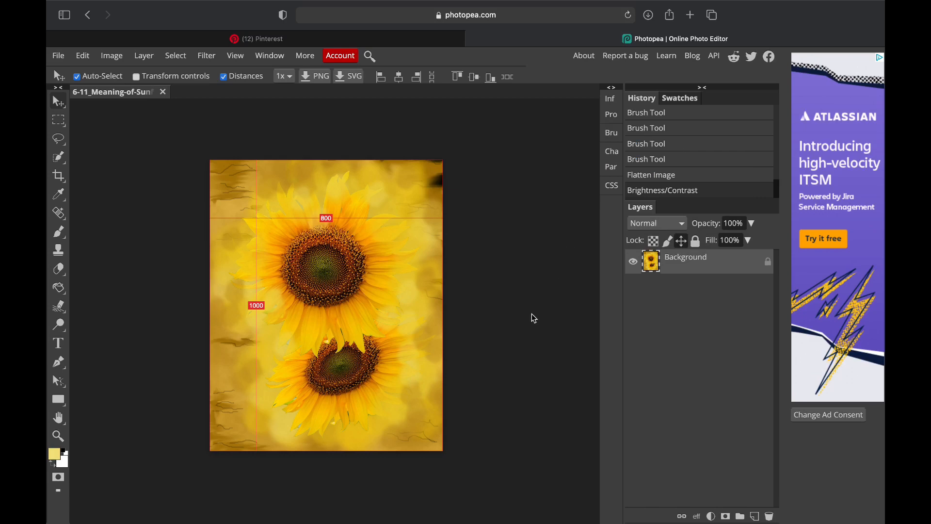